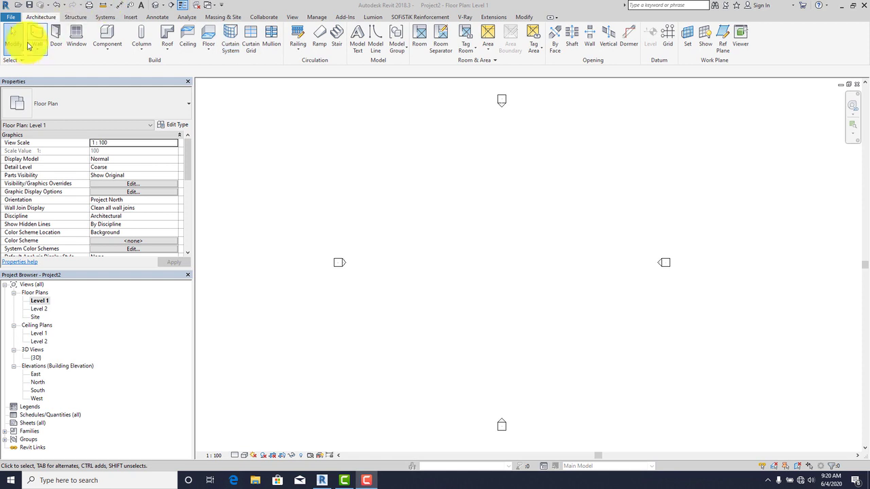
# Start a Generic - 200mm wall on Level 1 with its top constraint set to Up to level: Level 2
pyautogui.click(37, 34)
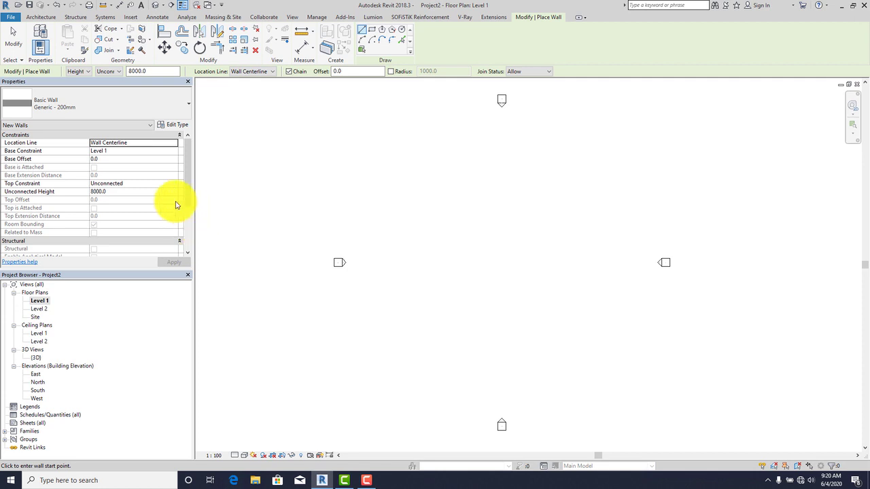
pyautogui.click(169, 185)
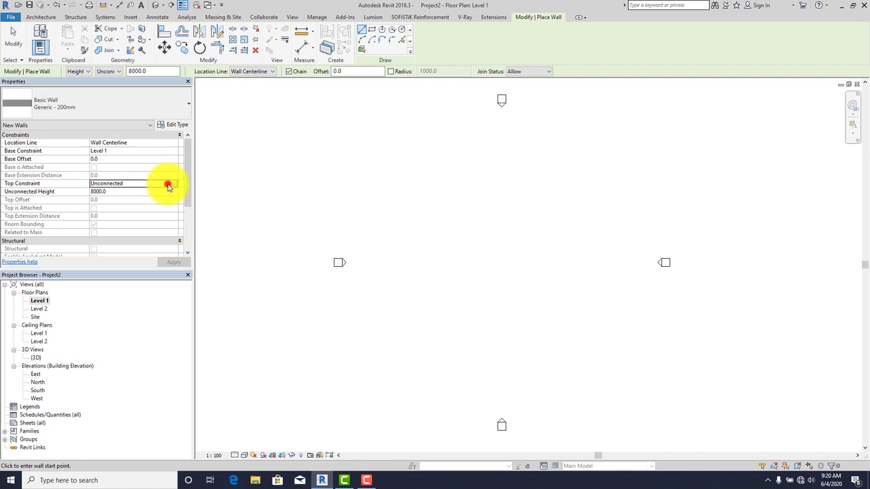
pyautogui.click(173, 183)
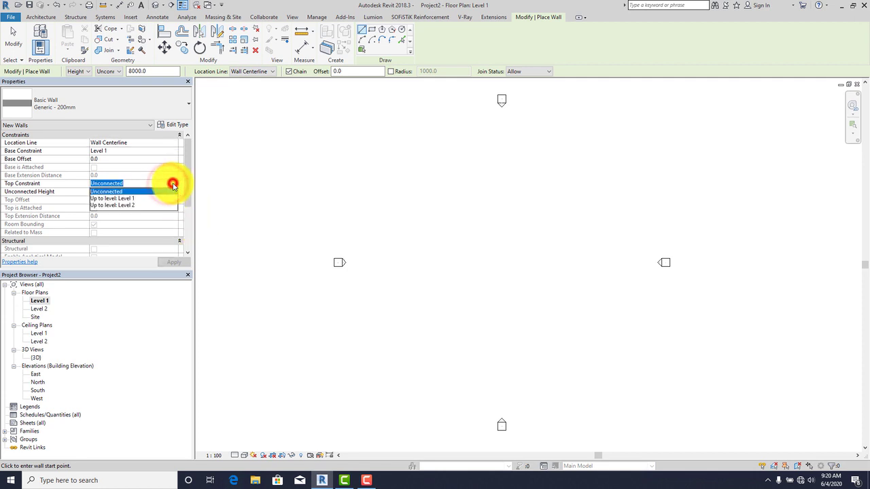
pyautogui.click(121, 204)
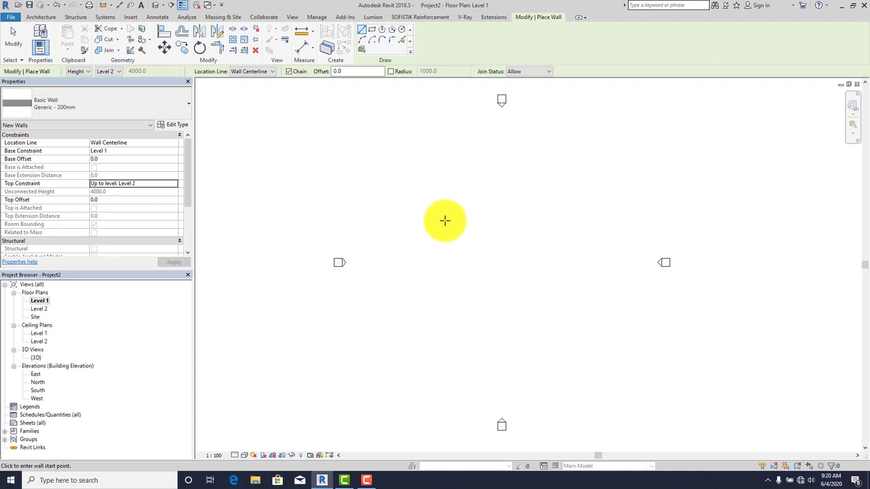
# Draw a closed L-shaped wall chain about 20000 by 13000 mm, with a notch about 9000 by 6000 mm at its lower-right corner
pyautogui.click(429, 210)
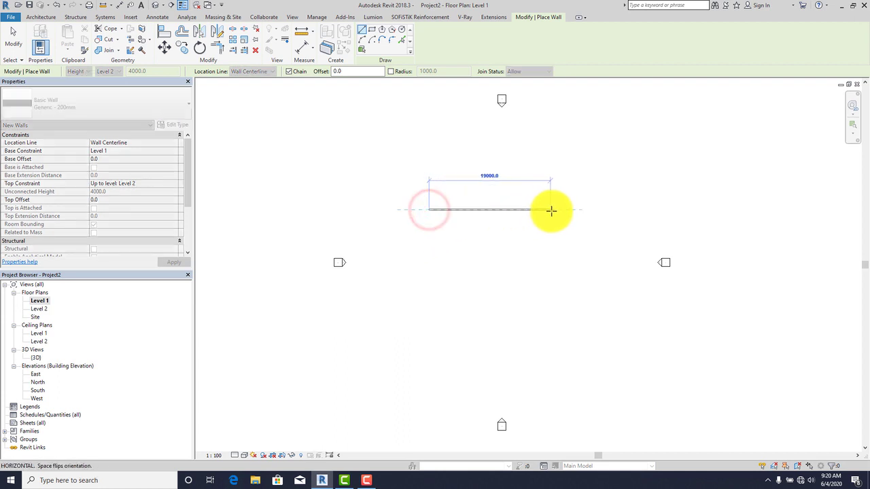
pyautogui.click(556, 210)
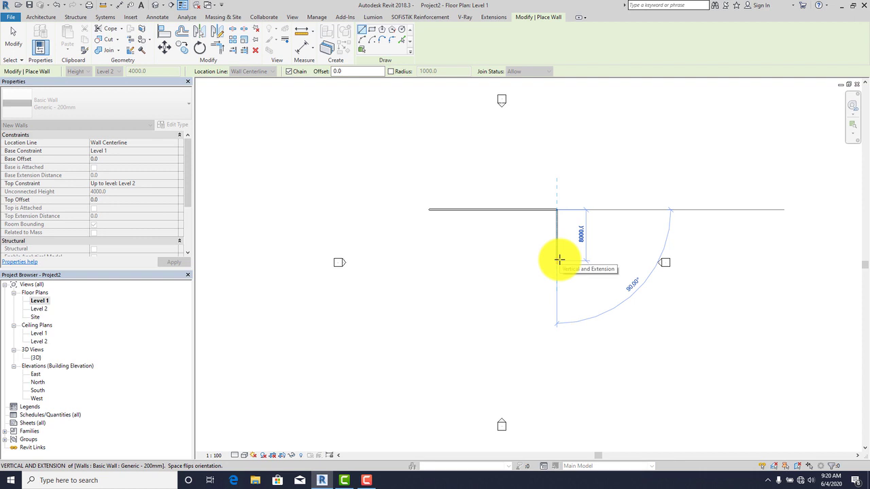
pyautogui.click(557, 255)
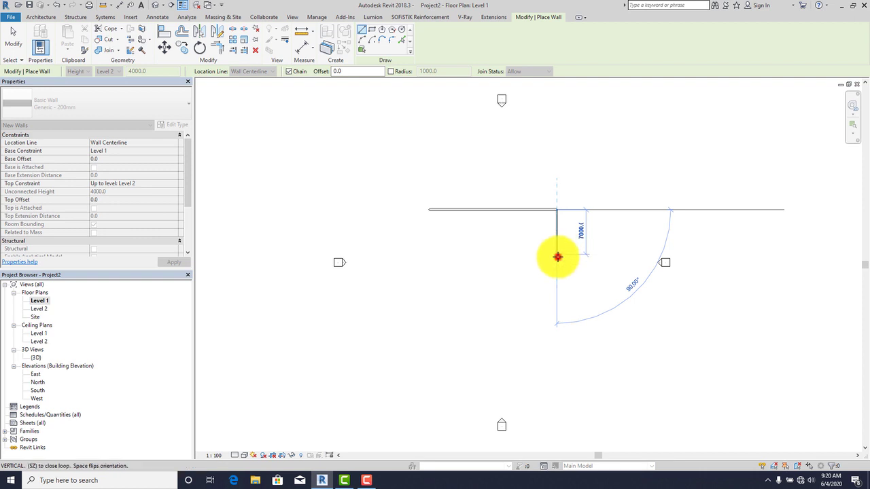
pyautogui.click(499, 254)
pyautogui.click(500, 292)
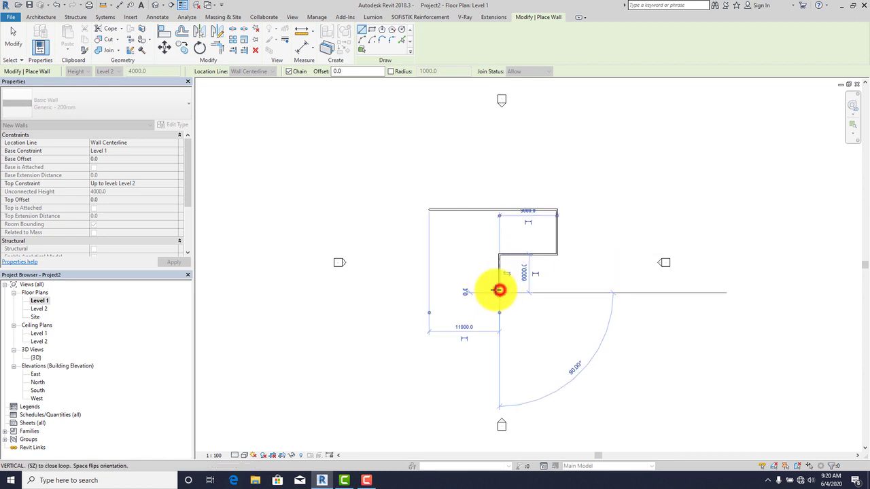
pyautogui.click(429, 292)
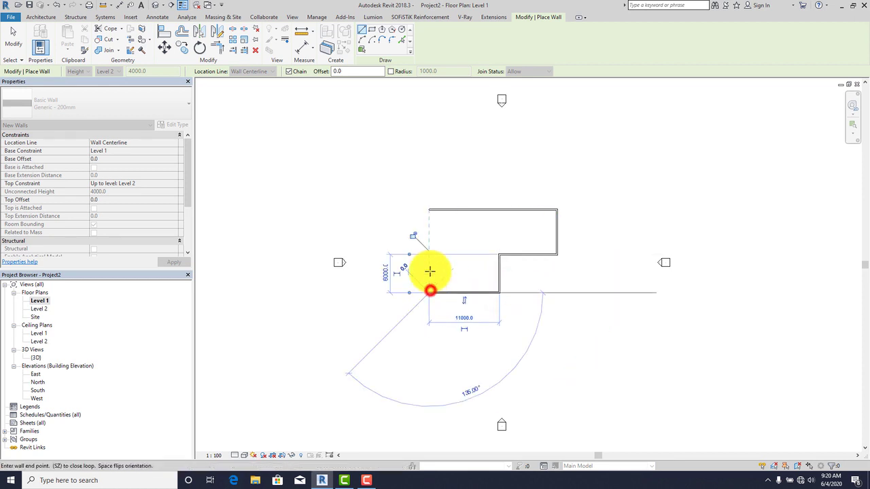
pyautogui.click(428, 209)
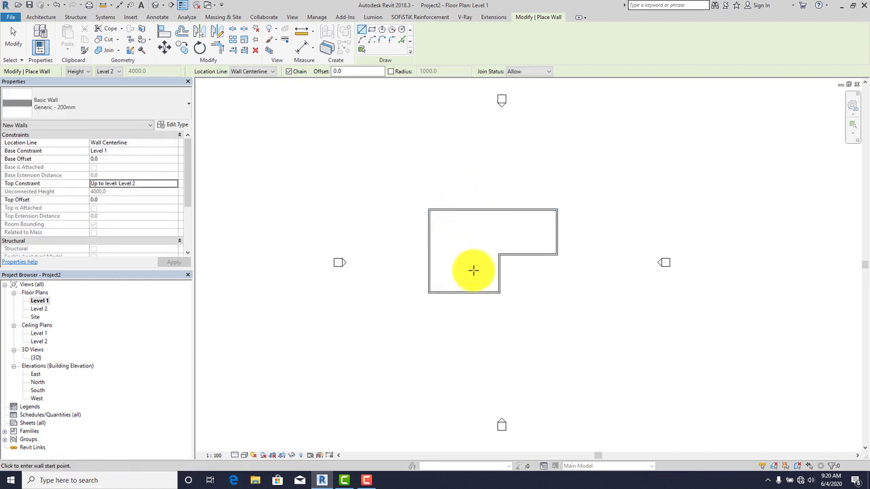
pyautogui.press('Escape')
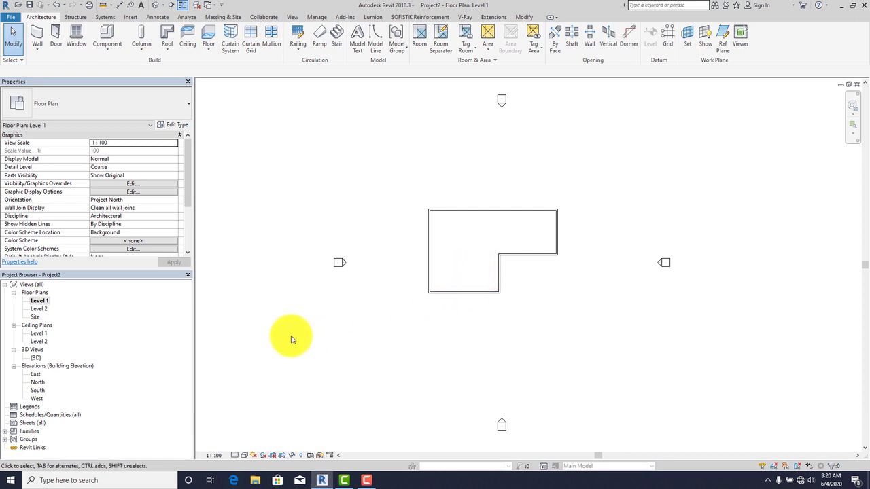
# Open the Level 2 floor plan and create an in-place Casework component, accepting its default name
pyautogui.doubleClick(39, 310)
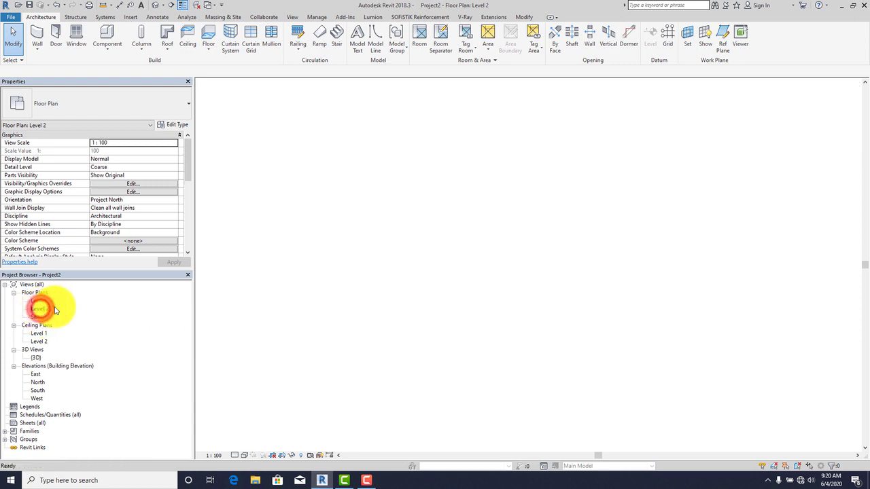
pyautogui.moveTo(417, 264); pyautogui.dragTo(429, 286, button='middle')
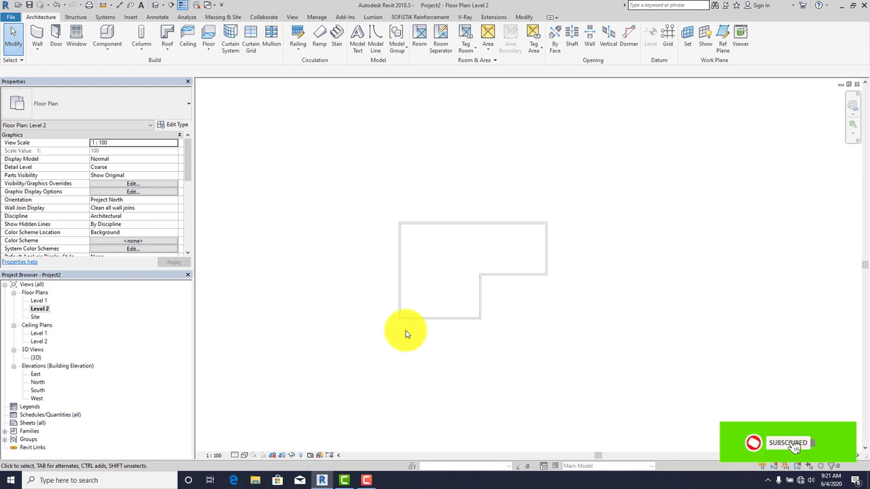
pyautogui.click(108, 51)
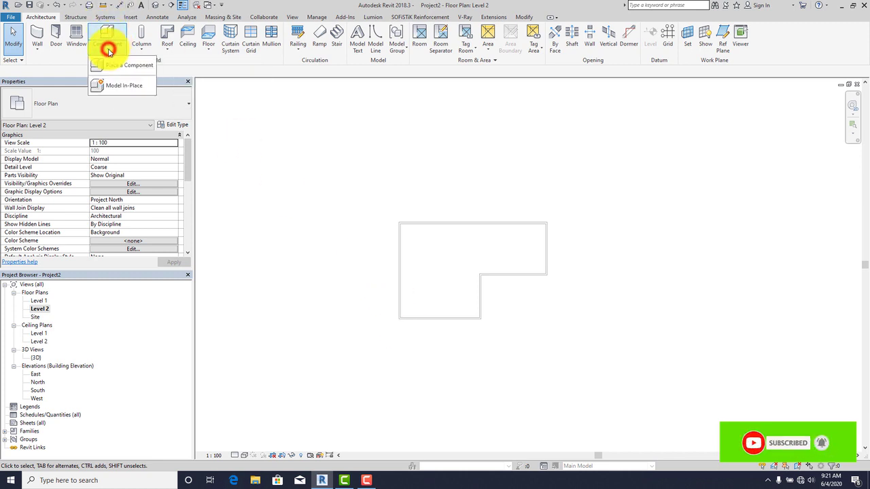
pyautogui.click(123, 86)
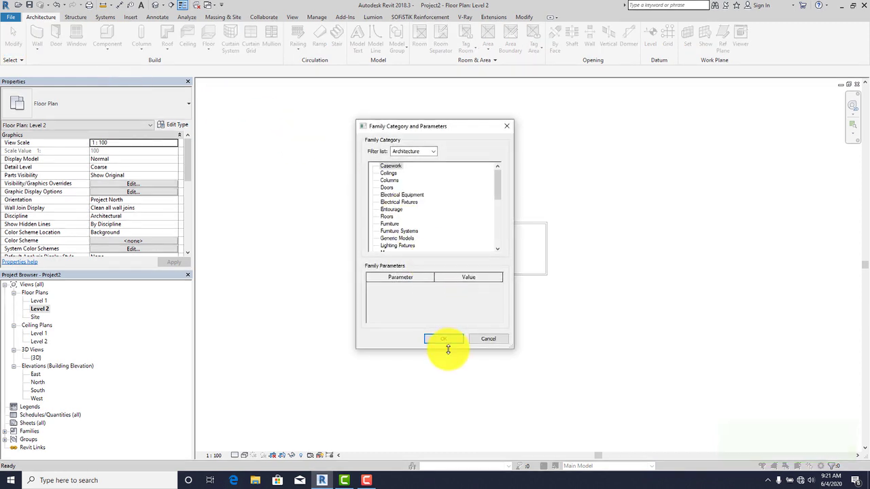
pyautogui.click(447, 338)
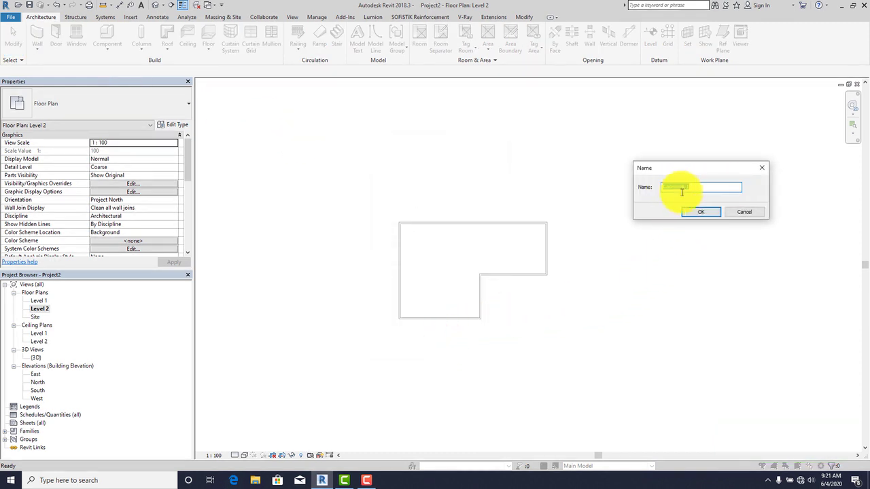
pyautogui.click(704, 214)
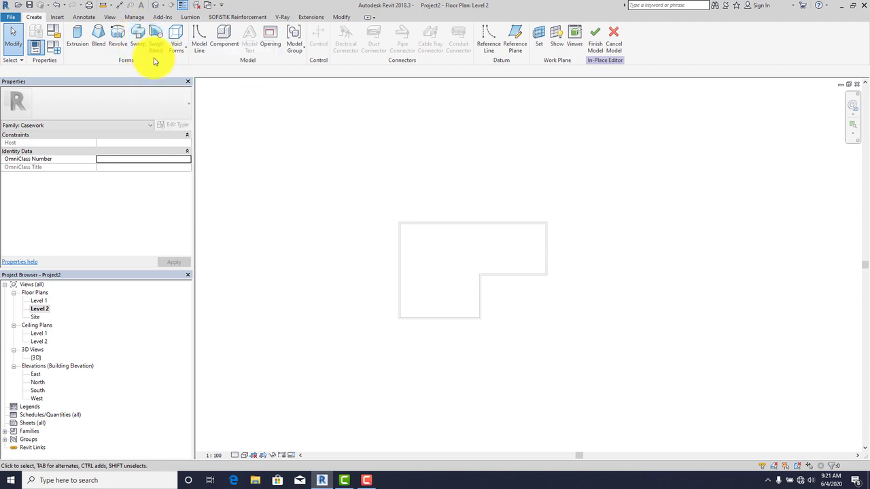
# Start a sweep and sketch its path along the outer faces of the left and bottom walls, beginning at the upper-left corner
pyautogui.click(139, 36)
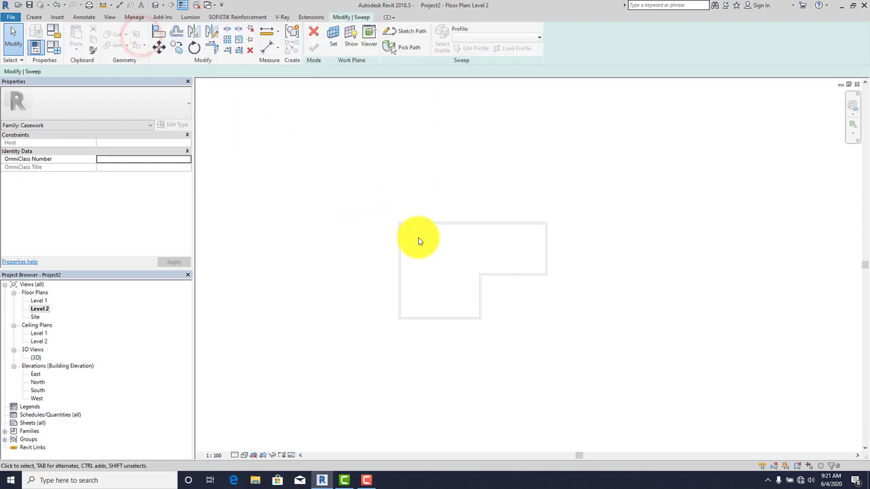
pyautogui.click(408, 34)
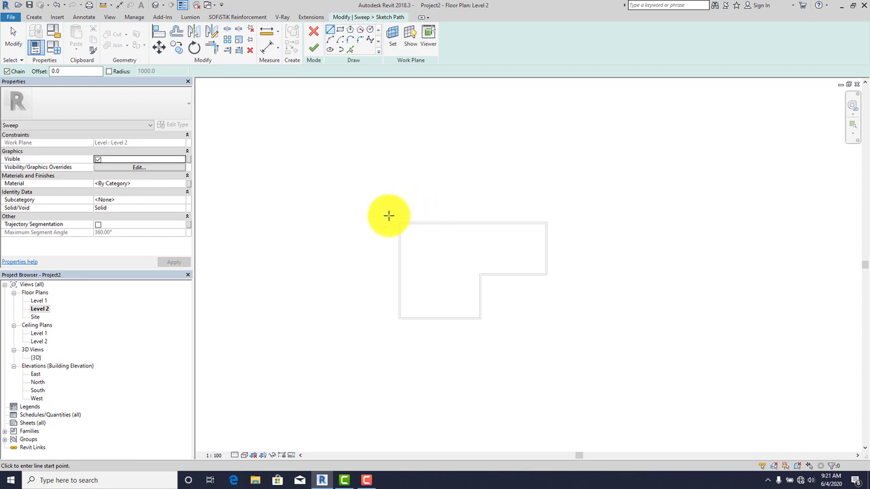
pyautogui.scroll(5, 399, 223)
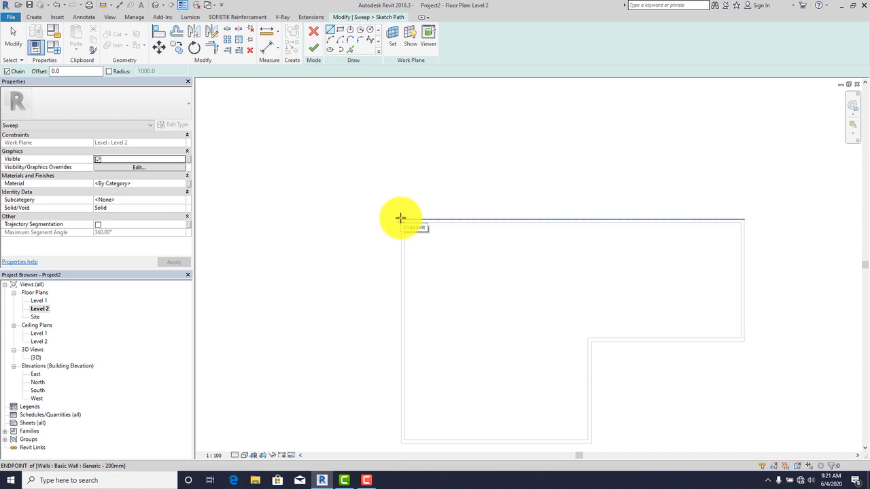
pyautogui.click(401, 219)
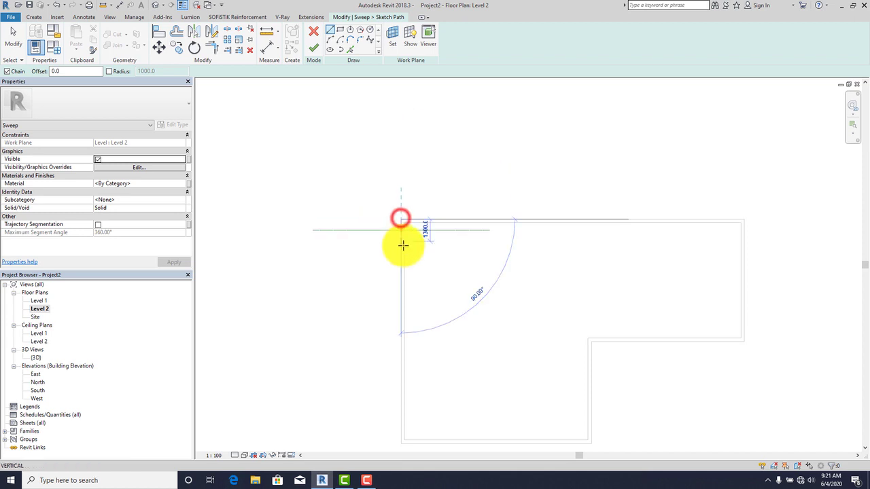
pyautogui.moveTo(403, 335); pyautogui.dragTo(410, 201, button='middle')
pyautogui.scroll(3, 401, 307)
pyautogui.click(409, 300)
pyautogui.moveTo(743, 308); pyautogui.dragTo(660, 317, button='middle')
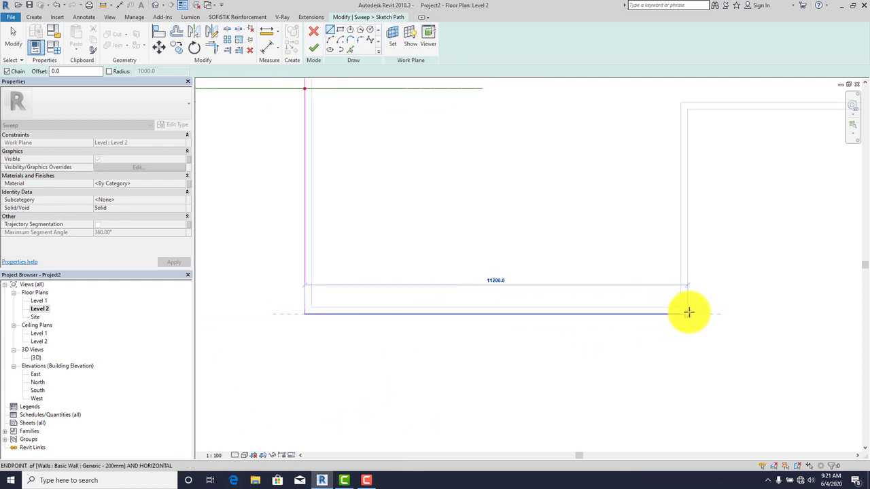
pyautogui.click(688, 314)
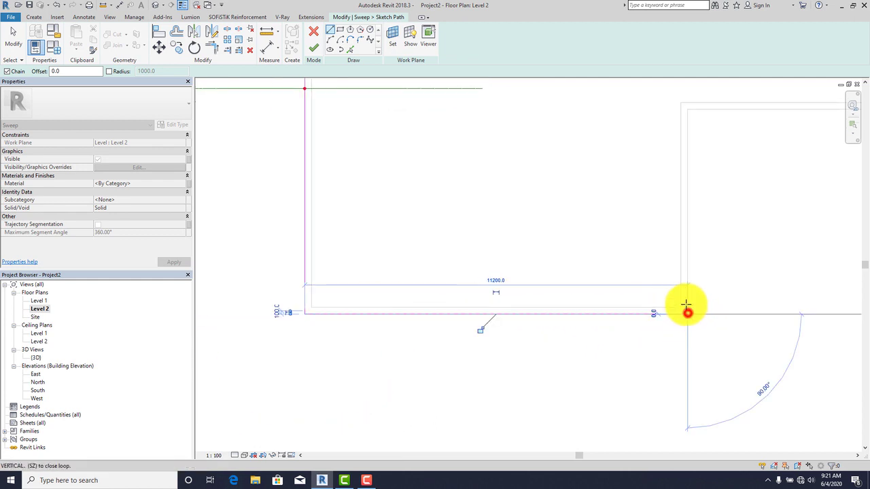
# Continue the sweep path along the remaining outer wall faces, close it at the upper-left corner and finish the path
pyautogui.click(688, 107)
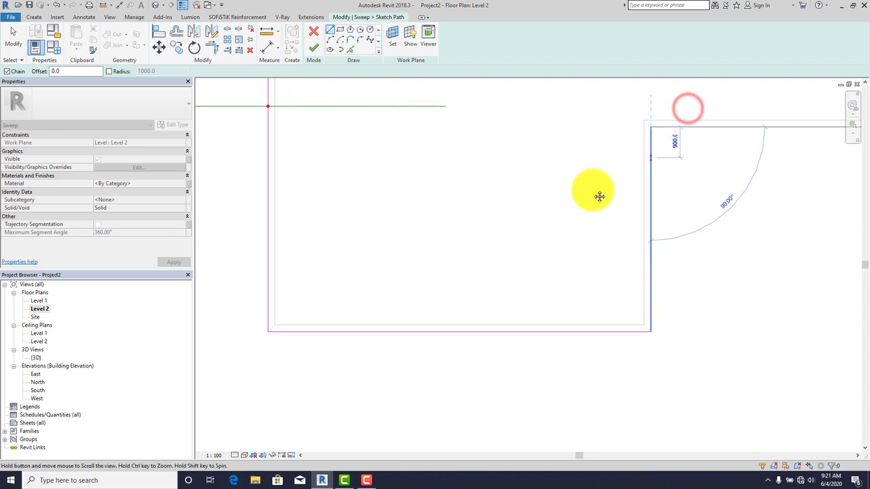
pyautogui.moveTo(635, 175); pyautogui.dragTo(586, 267, button='middle')
pyautogui.click(718, 243)
pyautogui.moveTo(718, 242); pyautogui.dragTo(799, 404, button='middle')
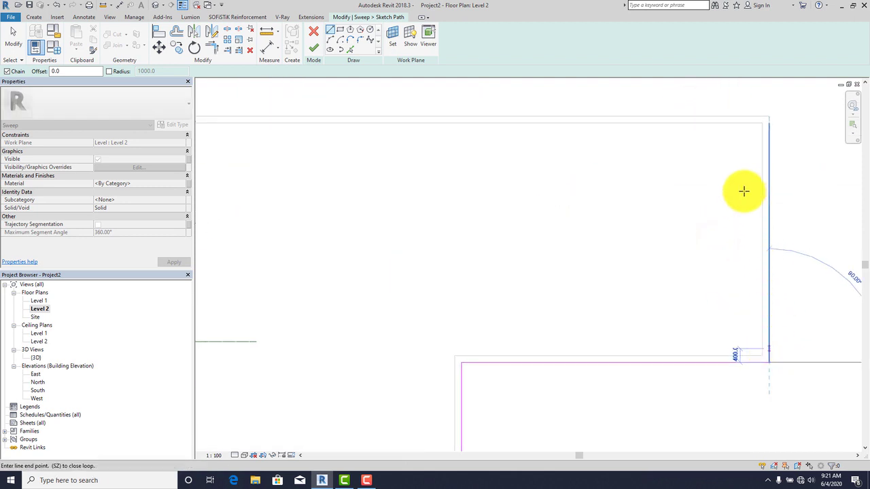
pyautogui.click(770, 121)
pyautogui.moveTo(590, 174); pyautogui.dragTo(809, 185, button='middle')
pyautogui.click(301, 132)
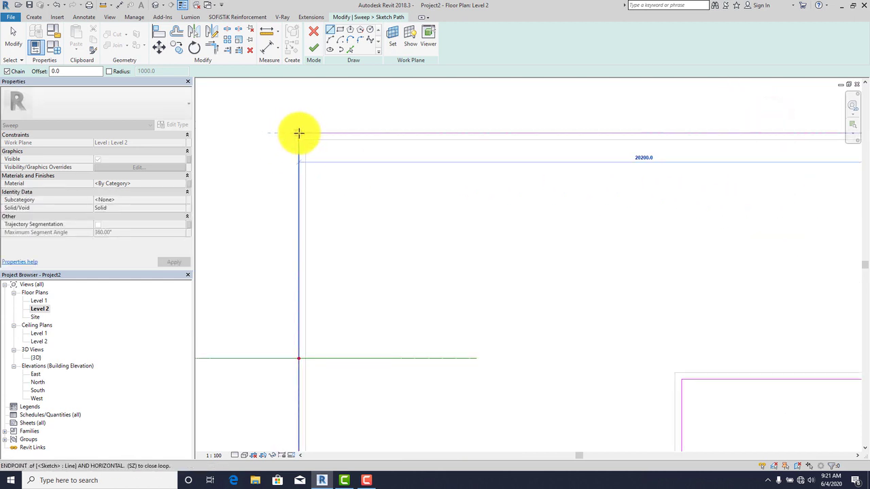
pyautogui.click(299, 132)
pyautogui.scroll(-3, 312, 164)
pyautogui.scroll(-1, 425, 219)
pyautogui.keyDown('shift'); pyautogui.hscroll(-3, 442, 183); pyautogui.keyUp('shift')
pyautogui.click(313, 48)
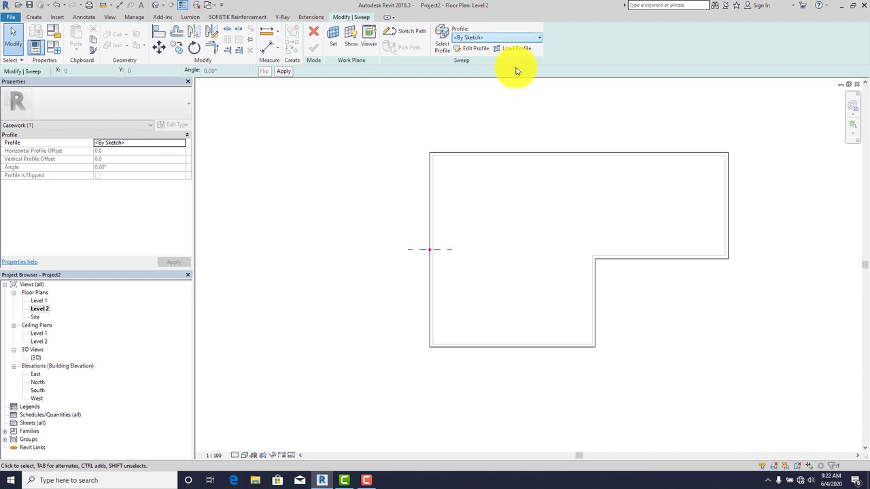
# Open the sweep profile for sketching in the Elevation: North view, focused on the profile plane at Level 2
pyautogui.click(469, 49)
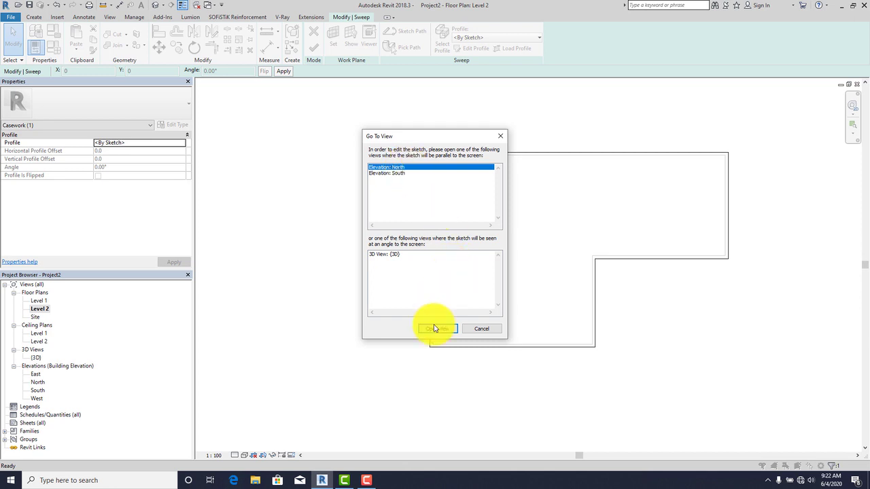
pyautogui.click(438, 330)
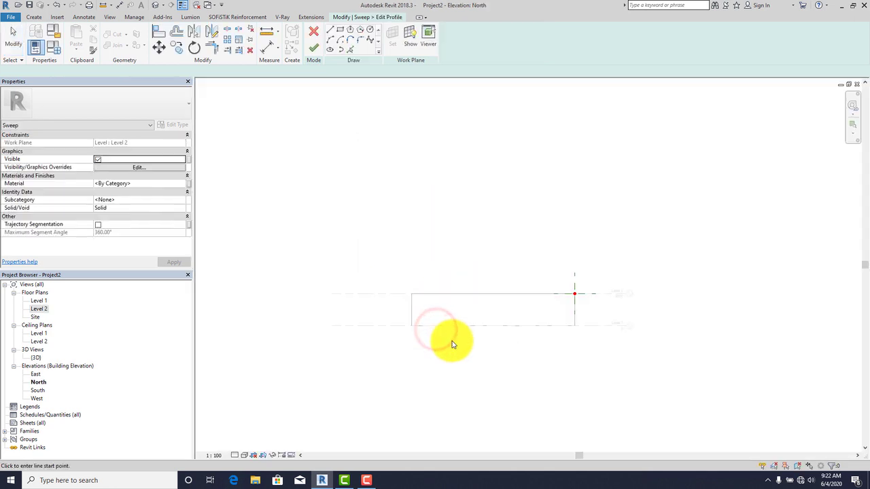
pyautogui.moveTo(555, 305); pyautogui.dragTo(569, 306, button='middle')
pyautogui.scroll(5, 579, 249)
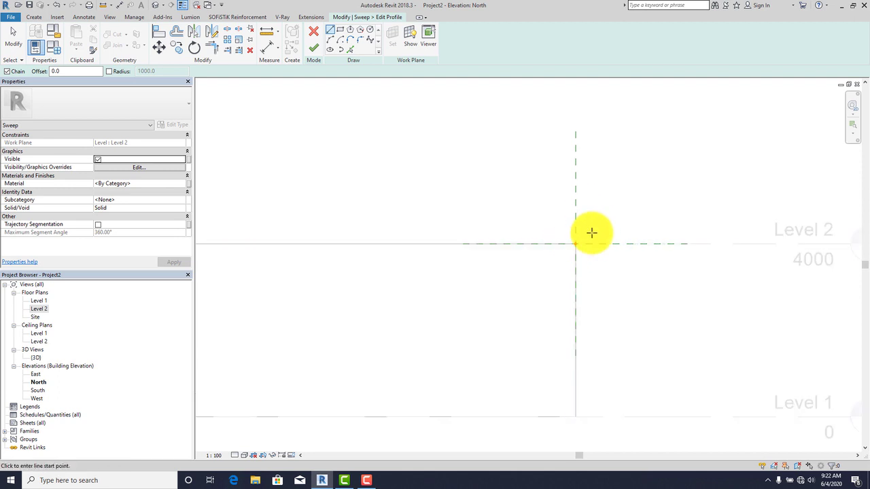
pyautogui.moveTo(591, 233); pyautogui.dragTo(608, 312, button='middle')
pyautogui.scroll(2, 586, 302)
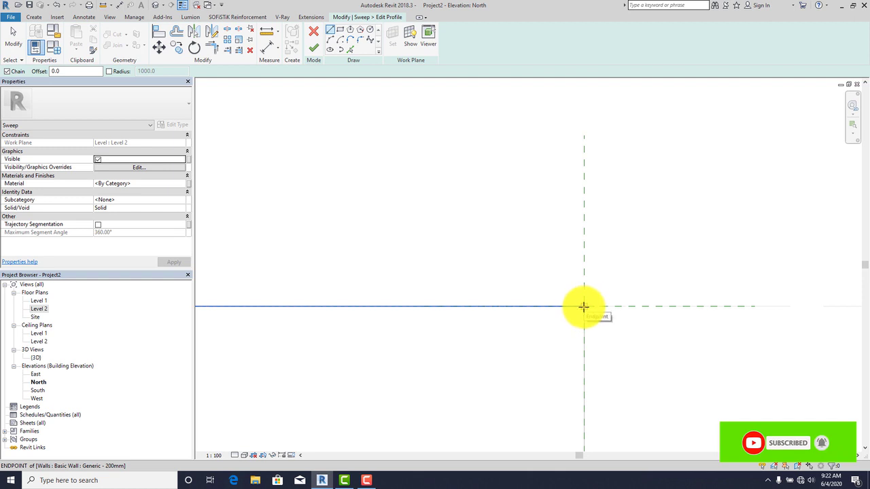
# Start the profile at the profile plane's centre point with lines 200 mm left, 600 mm up and 800 mm right
pyautogui.click(583, 307)
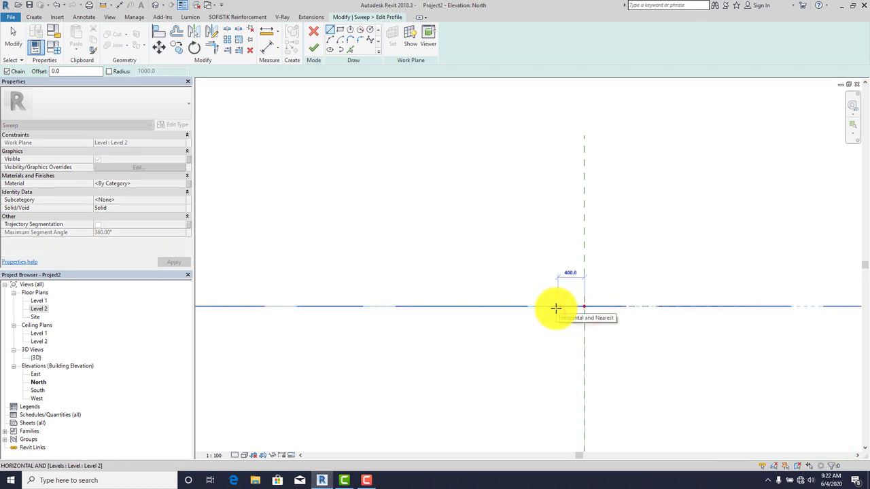
pyautogui.write('2')
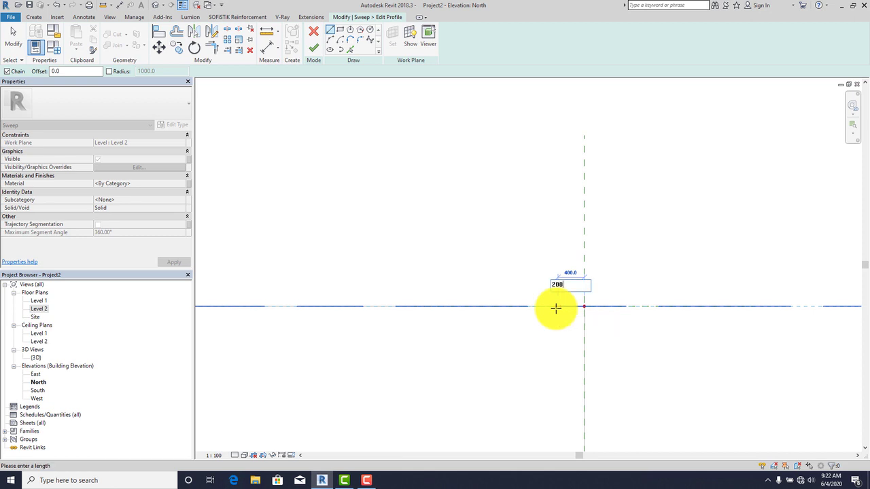
pyautogui.write('00')
pyautogui.press('Return')
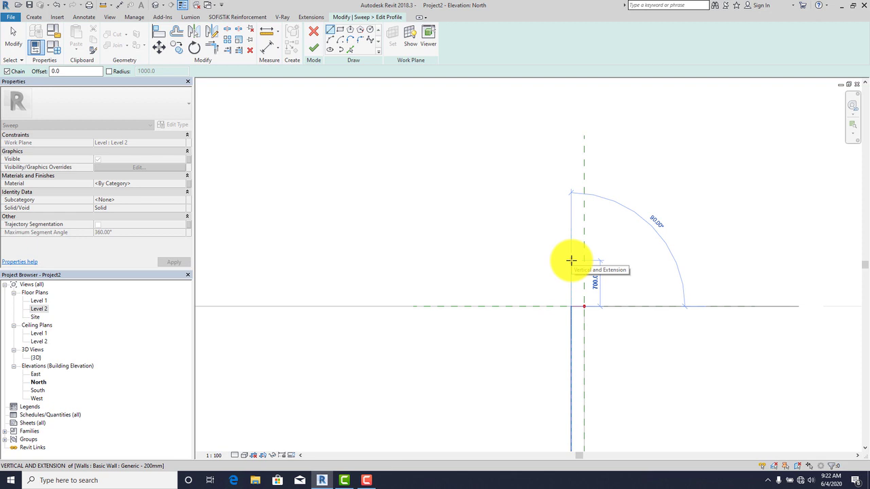
pyautogui.write('600')
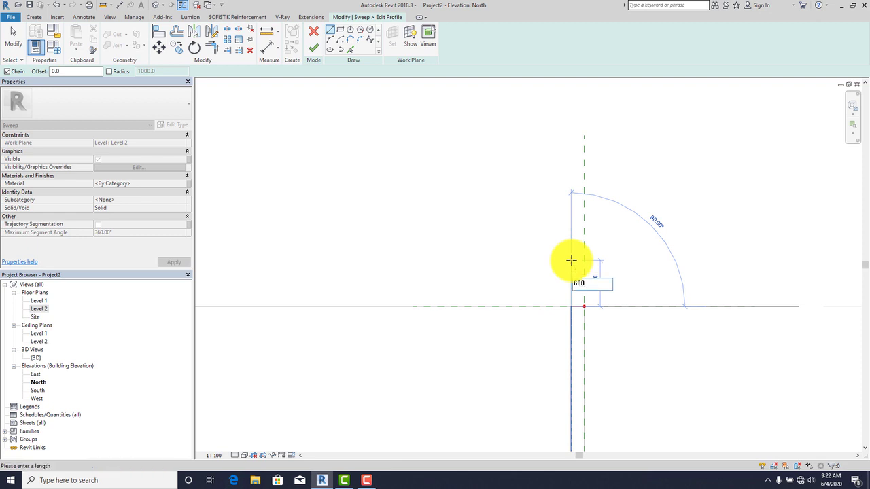
pyautogui.press('Return')
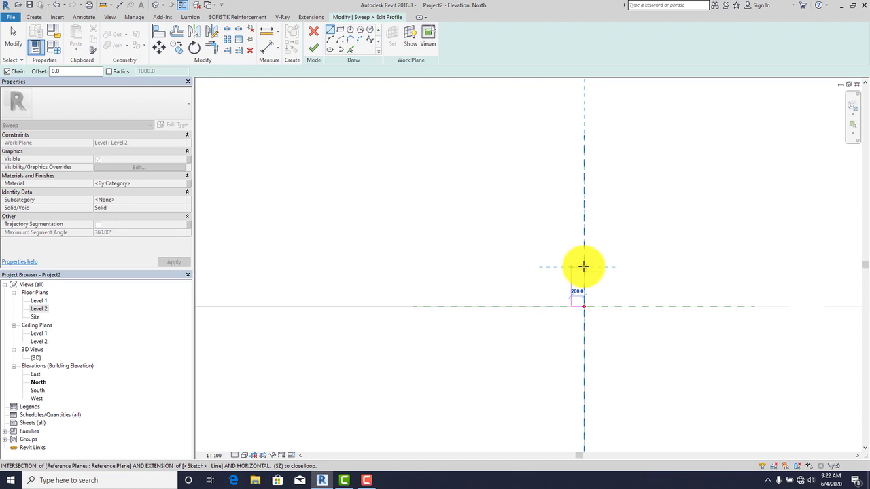
pyautogui.click(584, 267)
pyautogui.write('8')
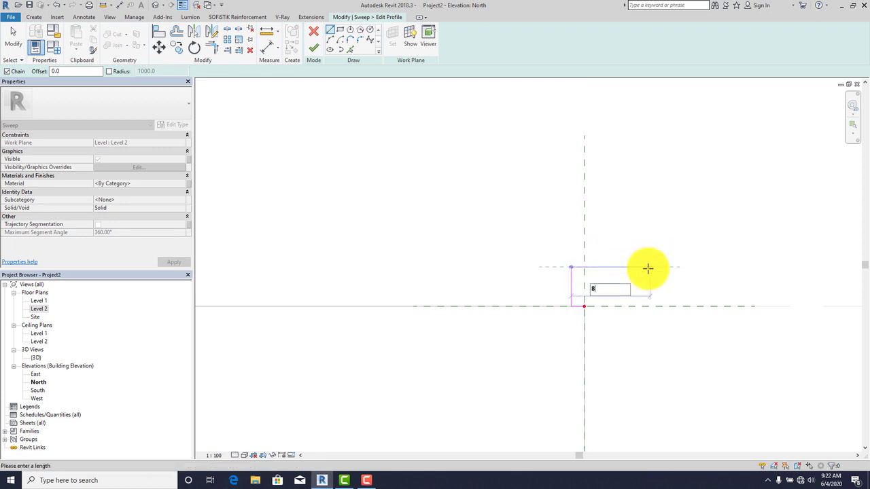
pyautogui.write('00')
pyautogui.press('Return')
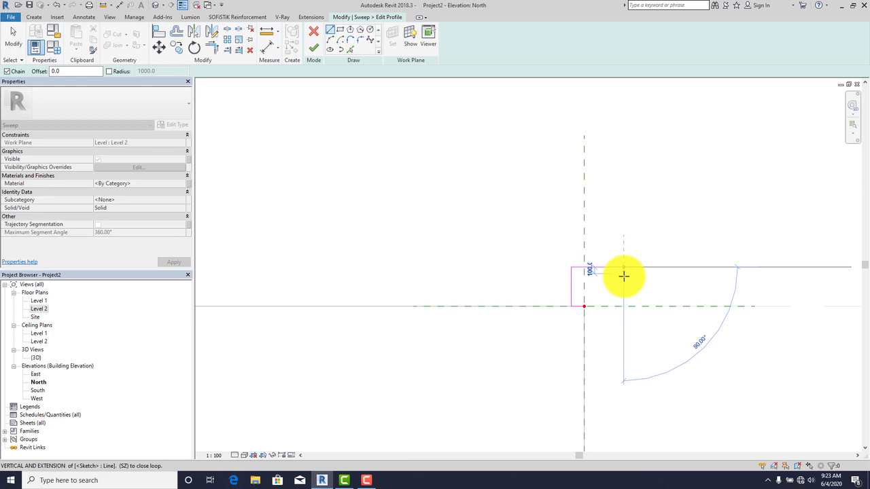
# From the end of the profile's top line, sketch stepped lines 50 mm down, 50 mm left, 50 mm down and 50 mm left
pyautogui.write('50')
pyautogui.press('Return')
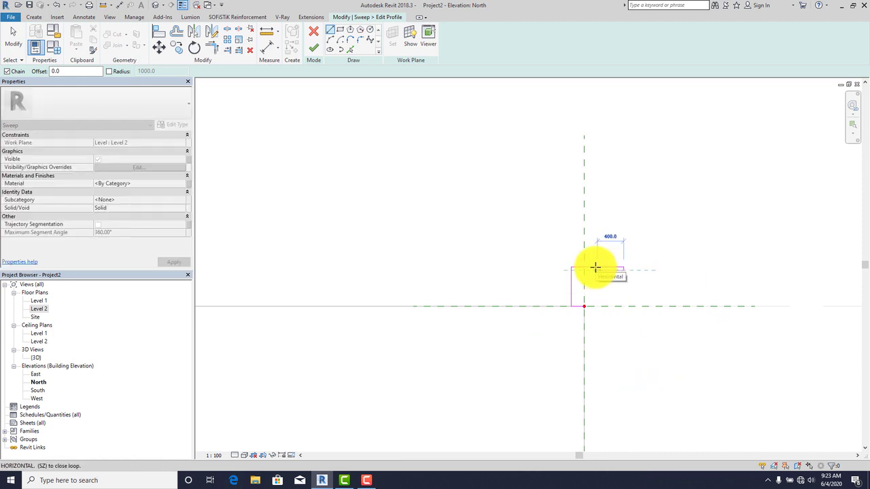
pyautogui.press('Return')
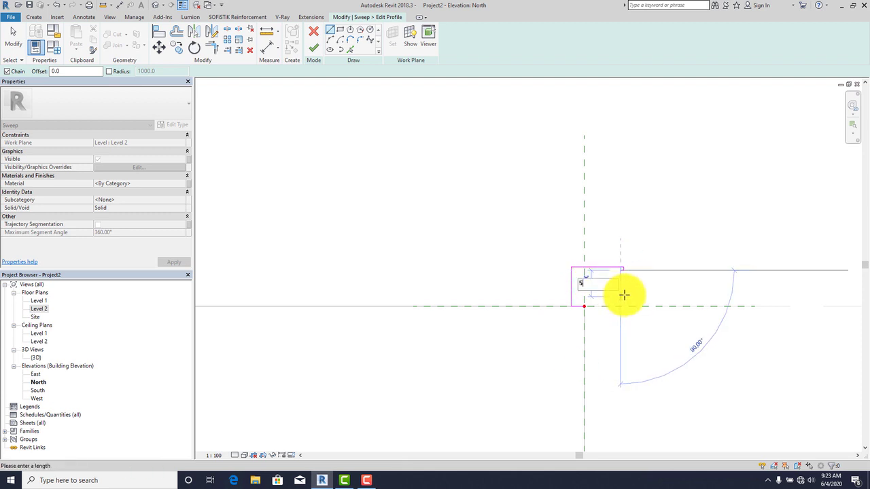
pyautogui.press('Return')
pyautogui.scroll(3, 601, 273)
pyautogui.scroll(3, 609, 273)
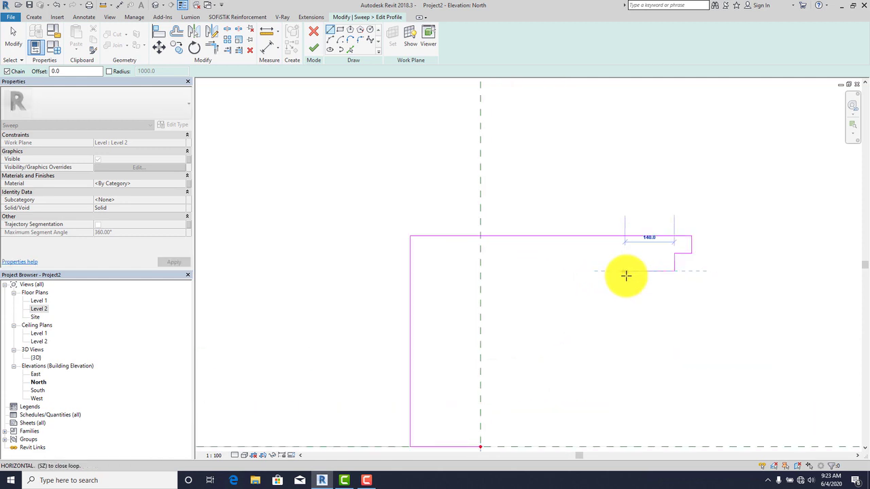
pyautogui.write('50')
pyautogui.press('Return')
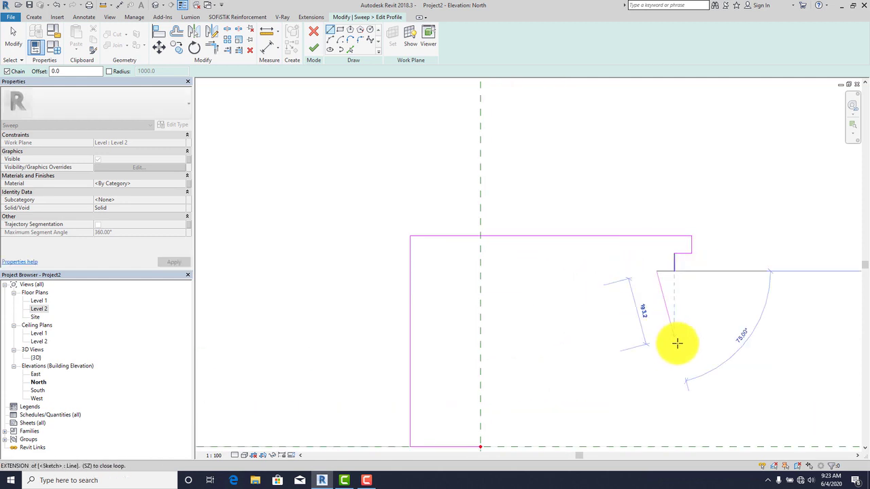
# Continue the upper steps with lines 50 mm down, 50 mm left and 50 mm down, ending the line chain there
pyautogui.write('50')
pyautogui.press('Return')
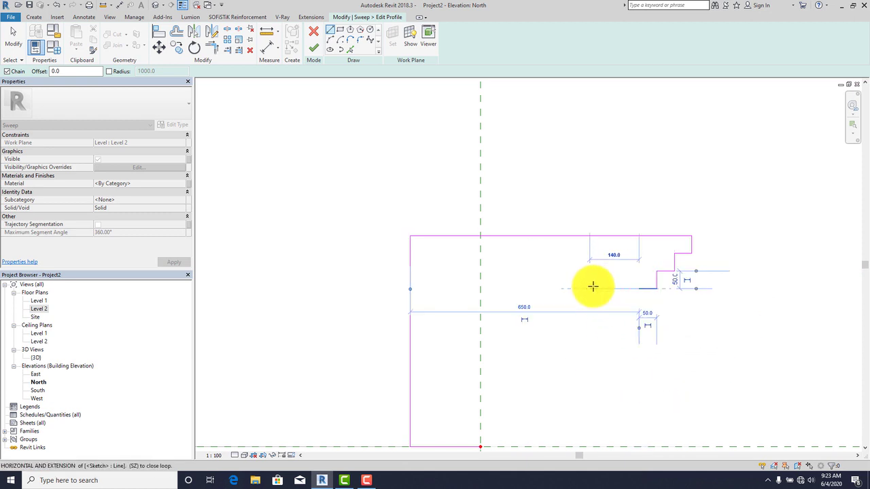
pyautogui.press('Return')
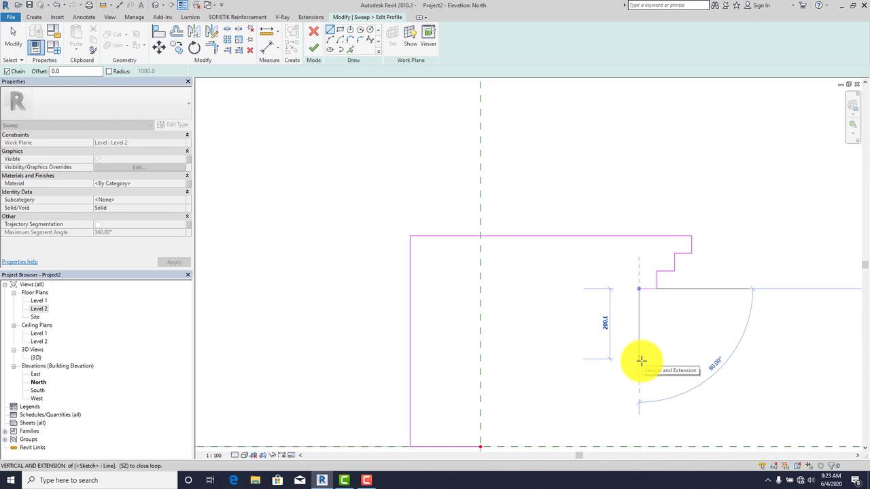
pyautogui.write('50')
pyautogui.press('Return')
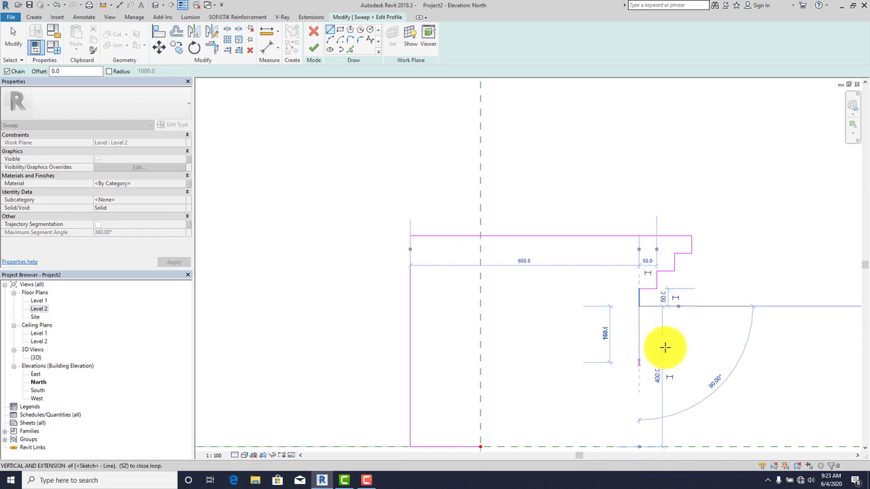
pyautogui.rightClick(647, 370)
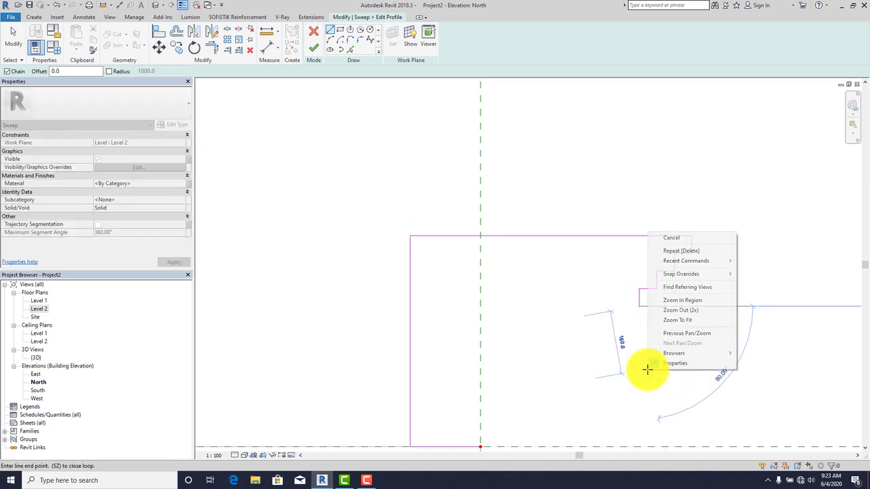
pyautogui.click(682, 236)
# Start the lower steps at the free end of the profile's base line with lines 50 mm right and 50 mm up
pyautogui.scroll(-2, 678, 241)
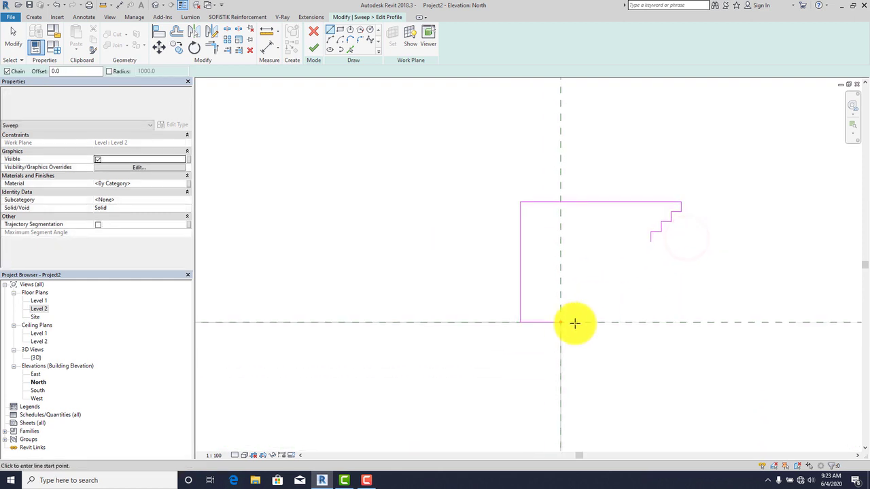
pyautogui.scroll(6, 563, 322)
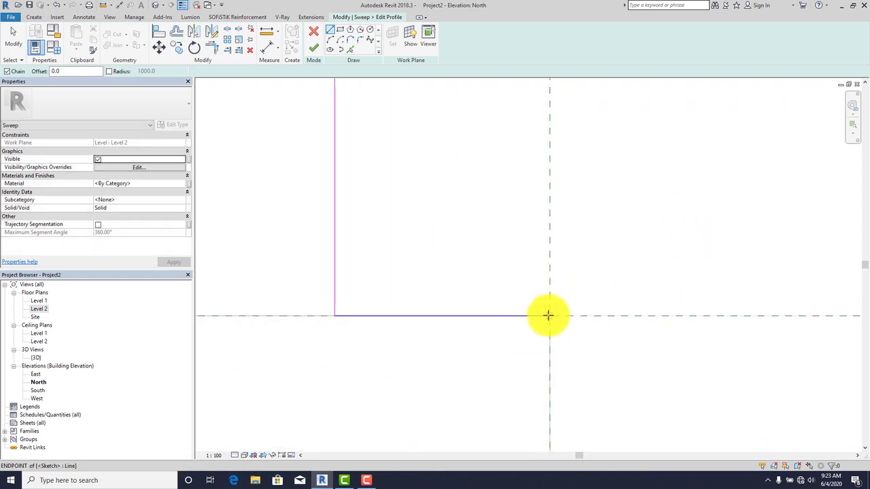
pyautogui.click(550, 316)
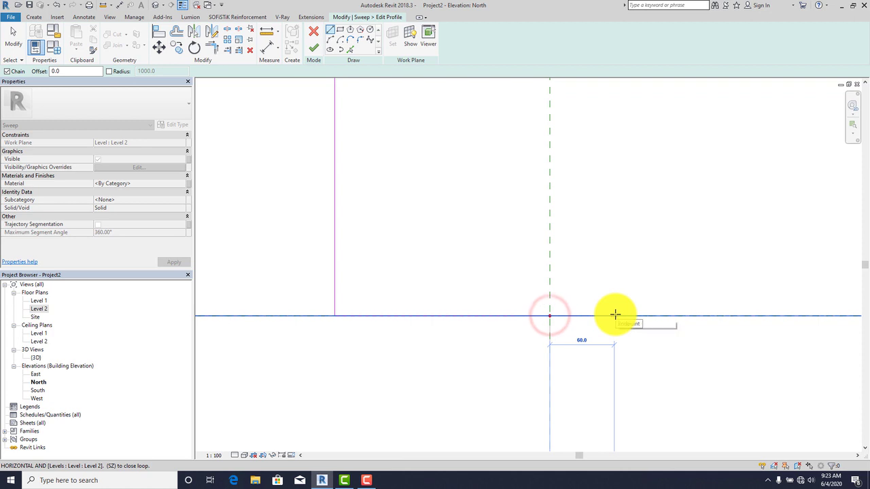
pyautogui.write('60')
pyautogui.press('Return')
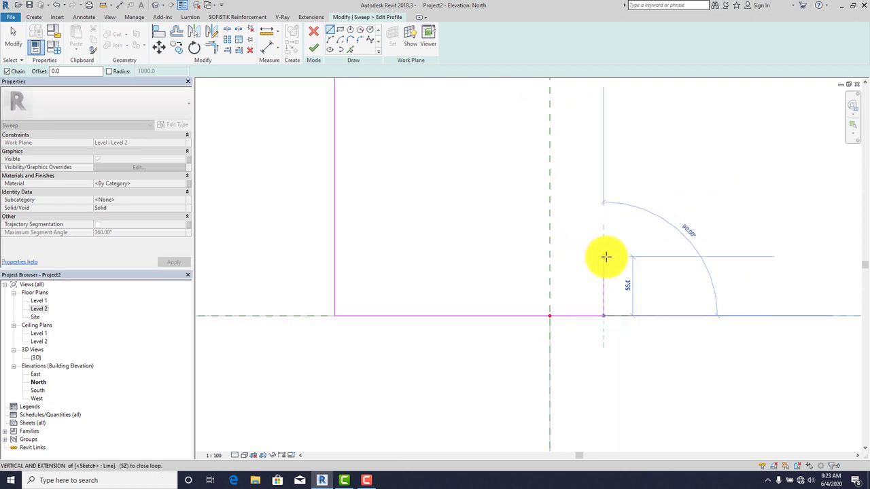
pyautogui.write('60')
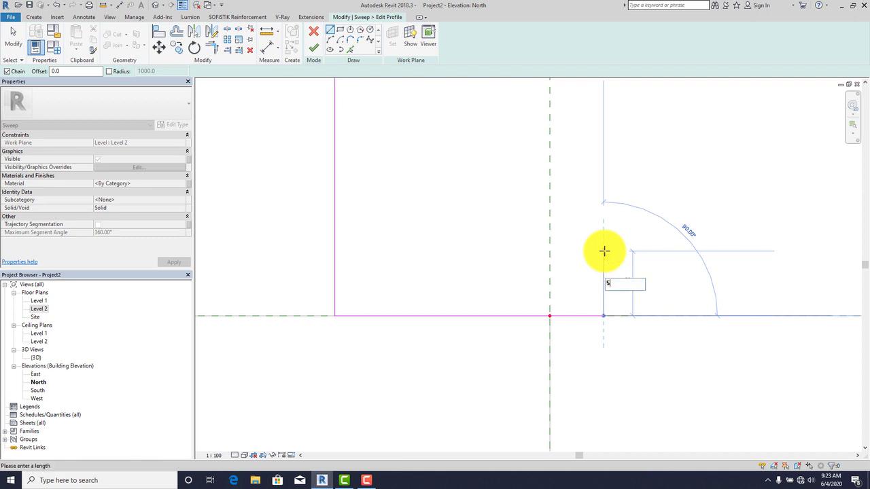
pyautogui.press('Return')
# Continue the lower steps with two more 50 mm runs to the right, each followed by a 50 mm rise
pyautogui.scroll(-3, 575, 327)
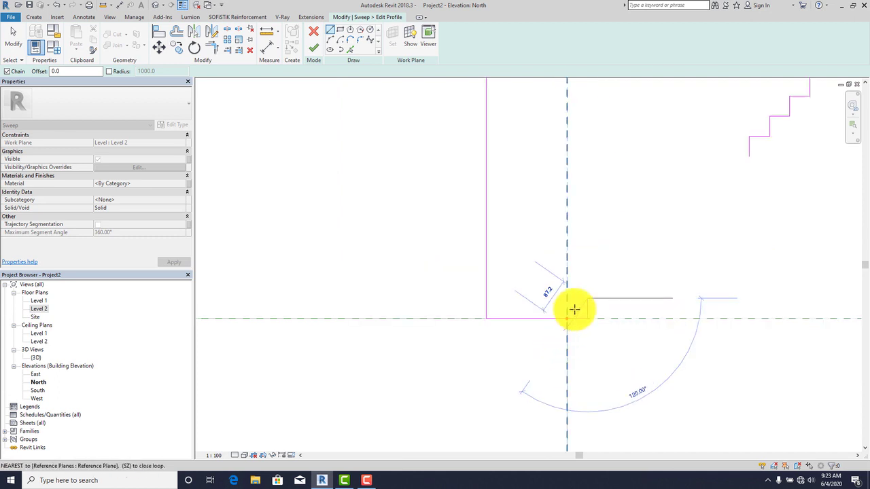
pyautogui.click(630, 296)
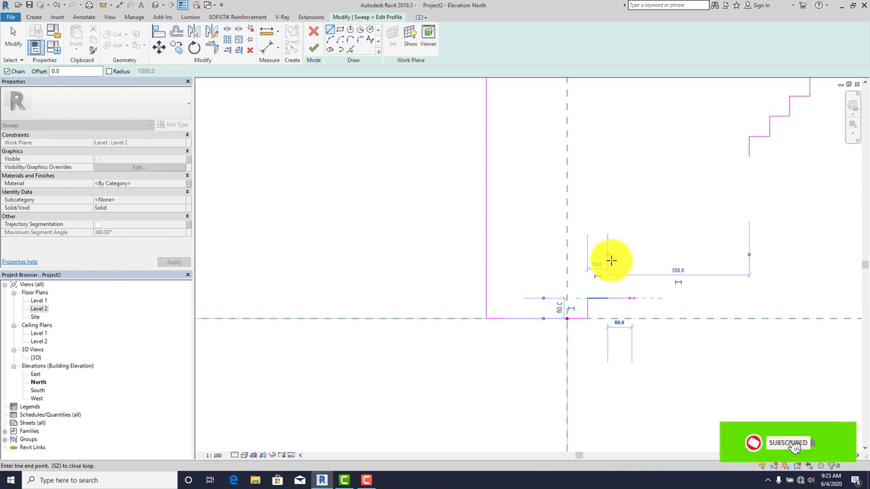
pyautogui.write('50')
pyautogui.press('Return')
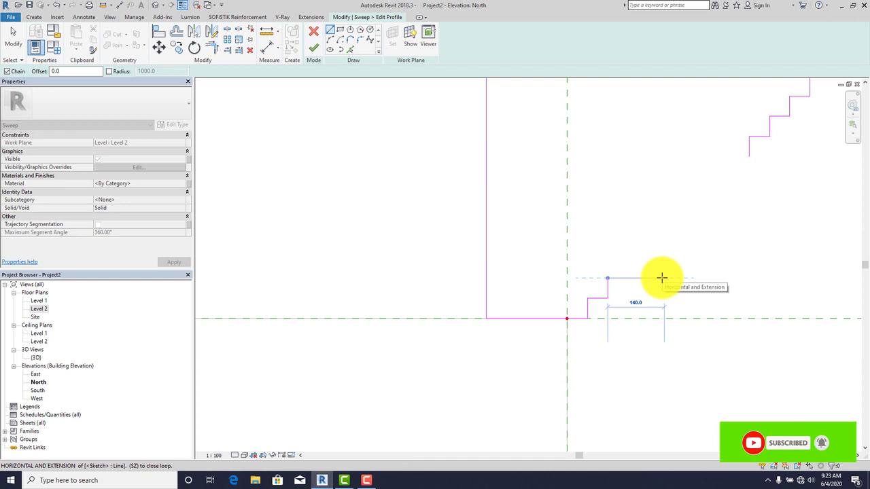
pyautogui.write('50')
pyautogui.press('Return')
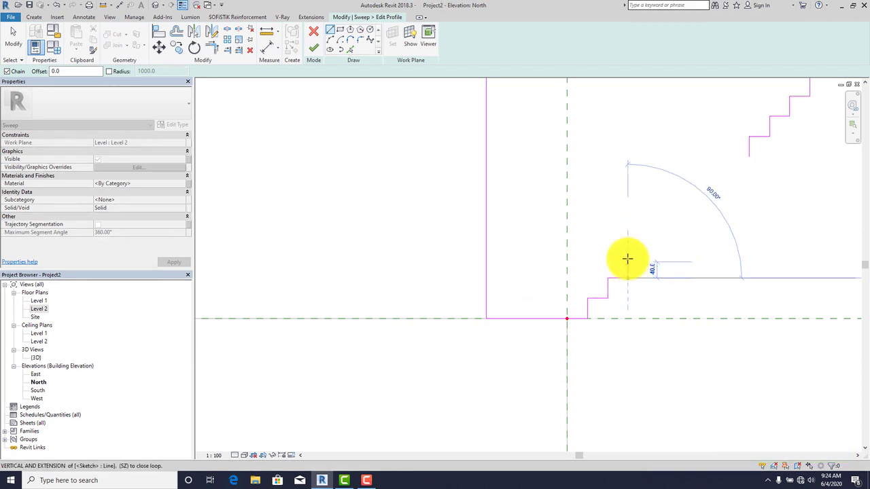
pyautogui.write('50')
pyautogui.press('Return')
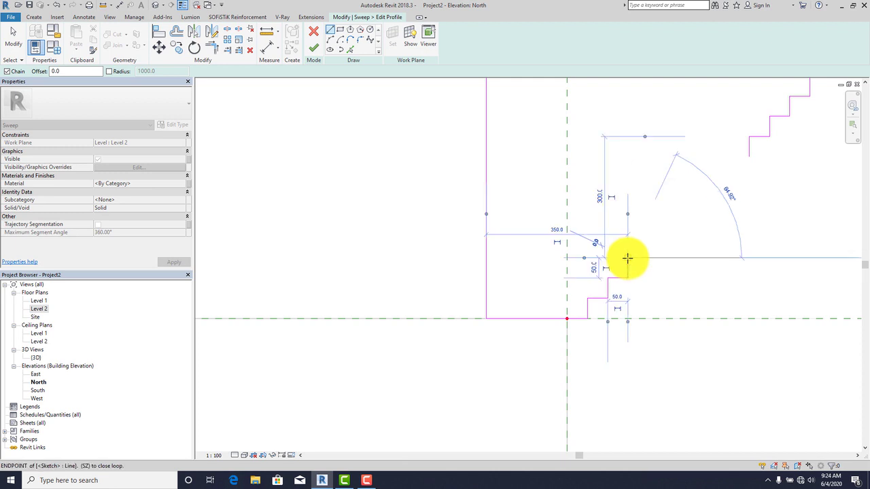
# Close the profile with a diagonal line from the lower steps to the upper steps and finish the profile sketch
pyautogui.click(748, 156)
pyautogui.scroll(-4, 670, 288)
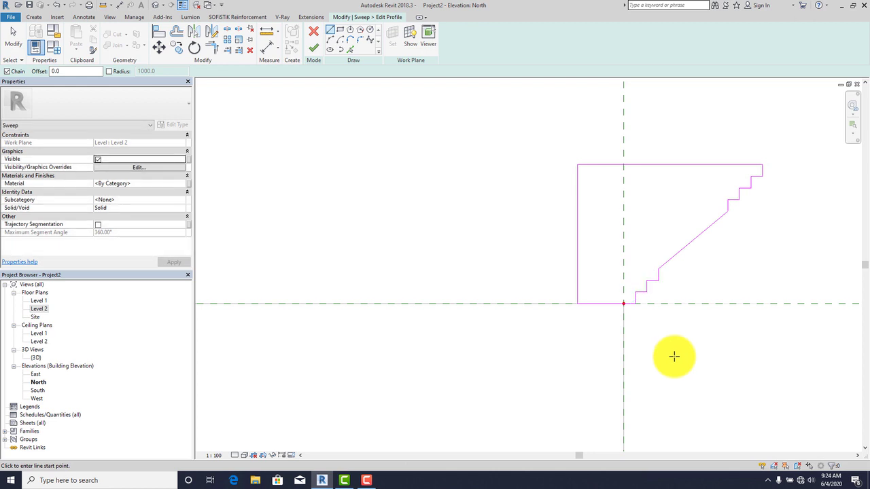
pyautogui.press('Escape')
pyautogui.moveTo(680, 229); pyautogui.dragTo(630, 272, button='middle')
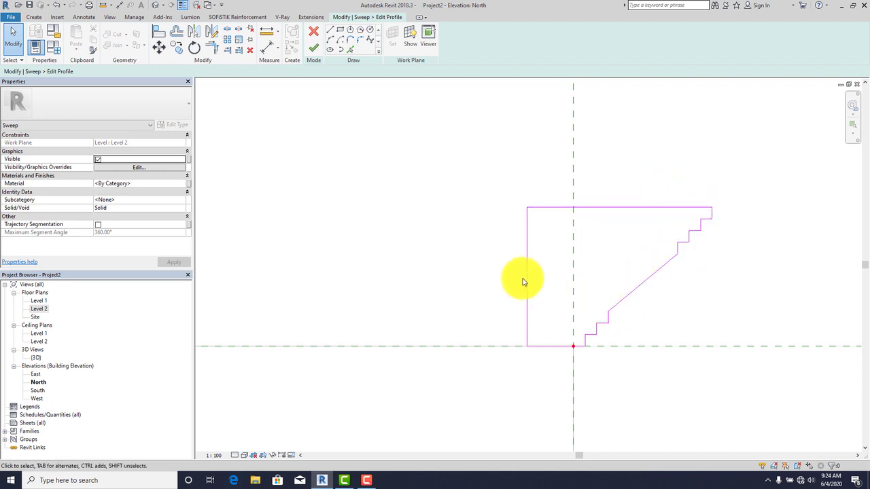
pyautogui.click(312, 54)
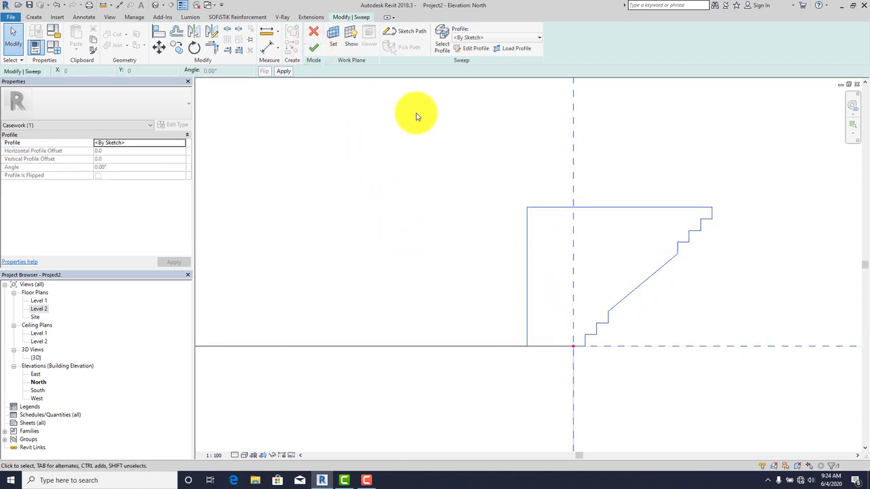
# Finish the sweep and complete the in-place Casework model
pyautogui.click(312, 49)
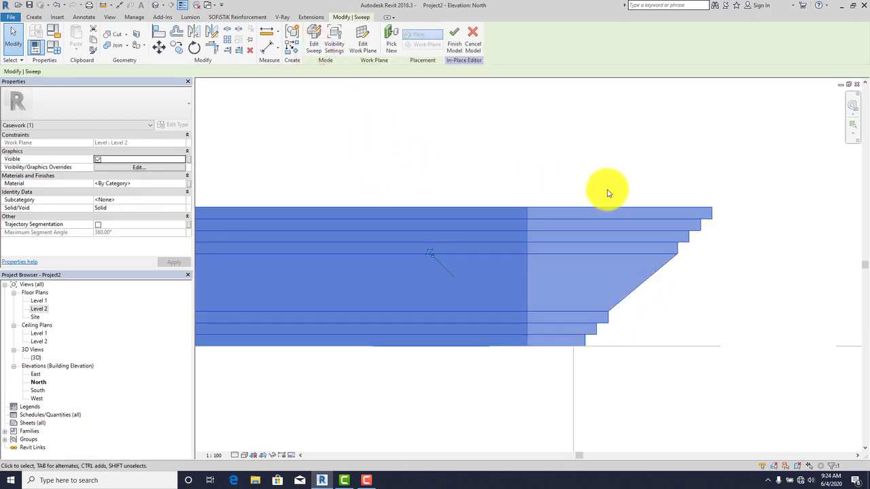
pyautogui.moveTo(608, 189); pyautogui.dragTo(632, 230, button='middle')
pyautogui.scroll(-3, 585, 232)
pyautogui.scroll(-1, 560, 223)
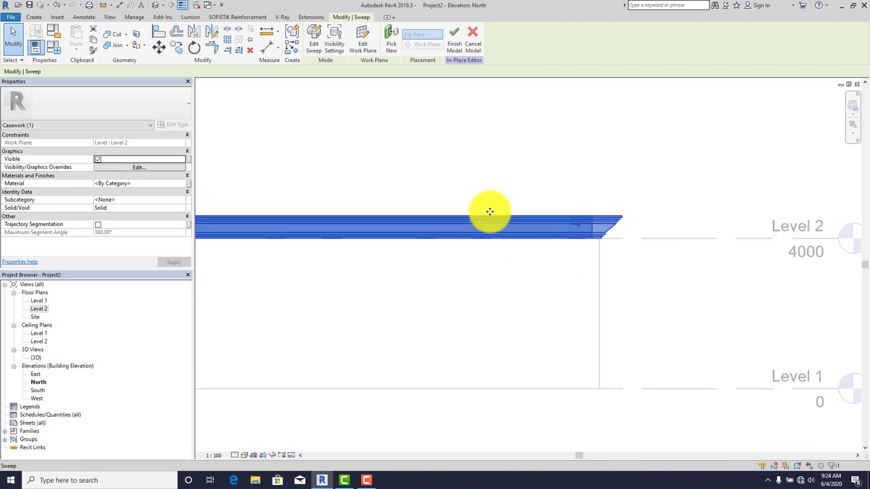
pyautogui.moveTo(510, 170); pyautogui.dragTo(567, 206, button='middle')
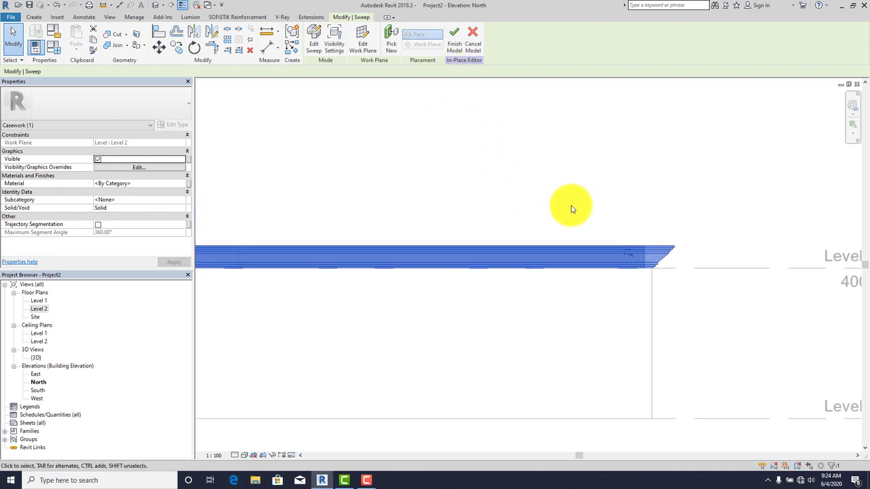
pyautogui.click(455, 43)
pyautogui.moveTo(521, 233); pyautogui.dragTo(519, 208, button='middle')
pyautogui.scroll(-3, 519, 208)
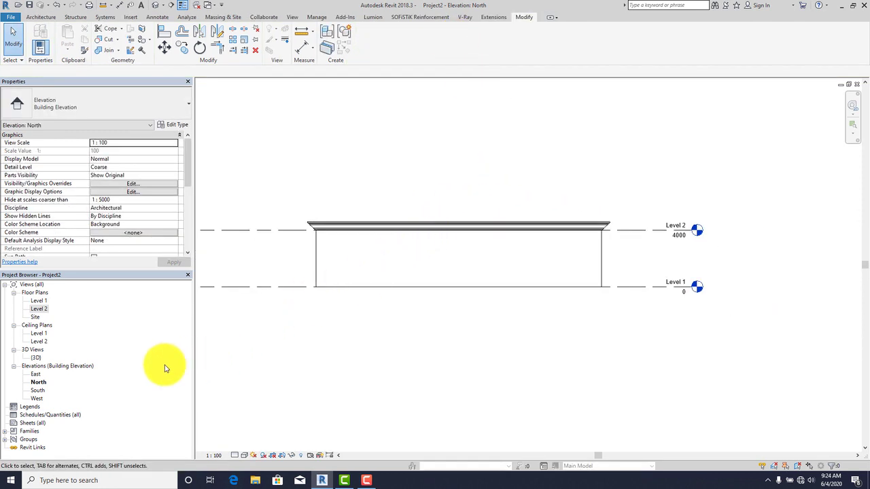
# Open the {3D} view, orbit to see the building from above, and select all walls together with the sweep
pyautogui.doubleClick(35, 358)
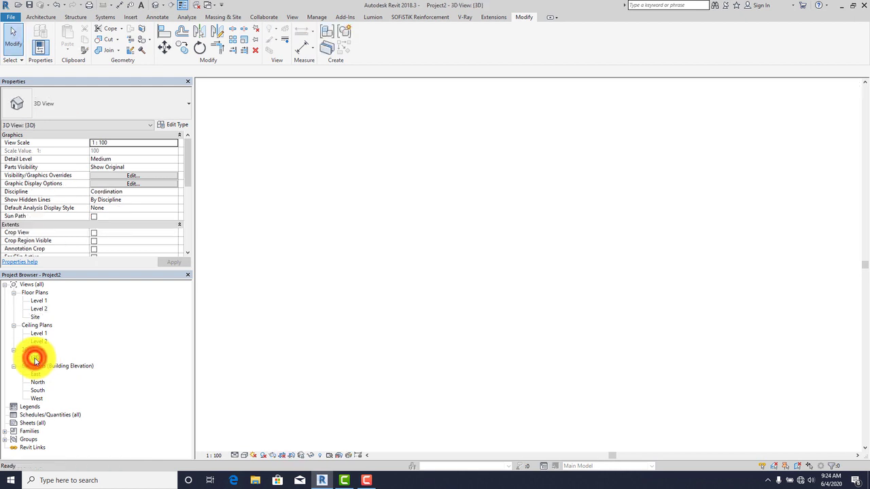
pyautogui.keyDown('shift'); pyautogui.moveTo(439, 344); pyautogui.dragTo(430, 312, button='middle'); pyautogui.keyUp('shift')
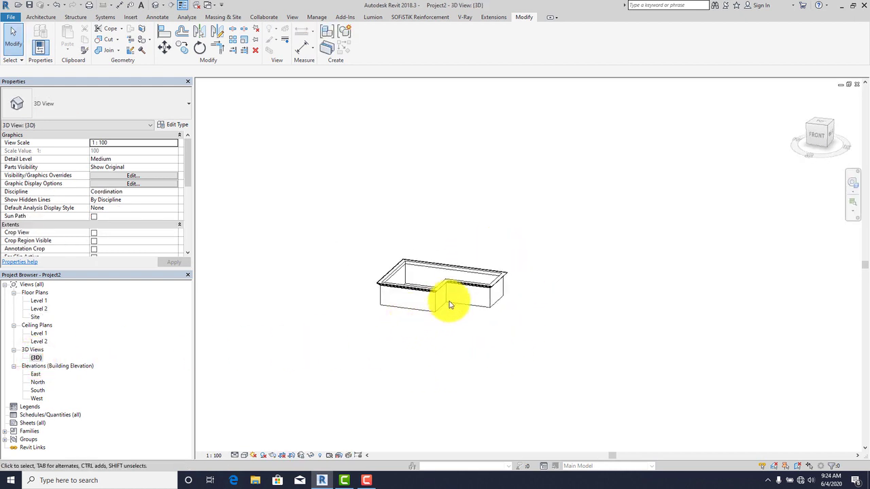
pyautogui.moveTo(529, 229); pyautogui.dragTo(343, 356)
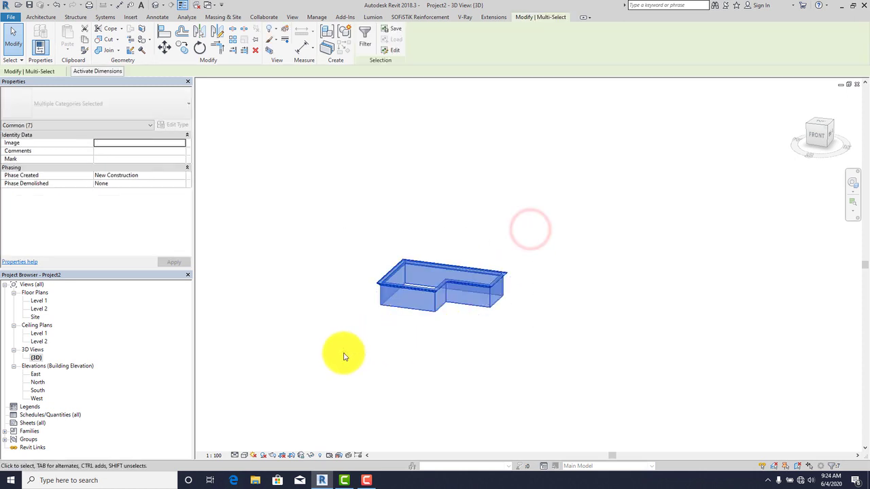
pyautogui.click(365, 35)
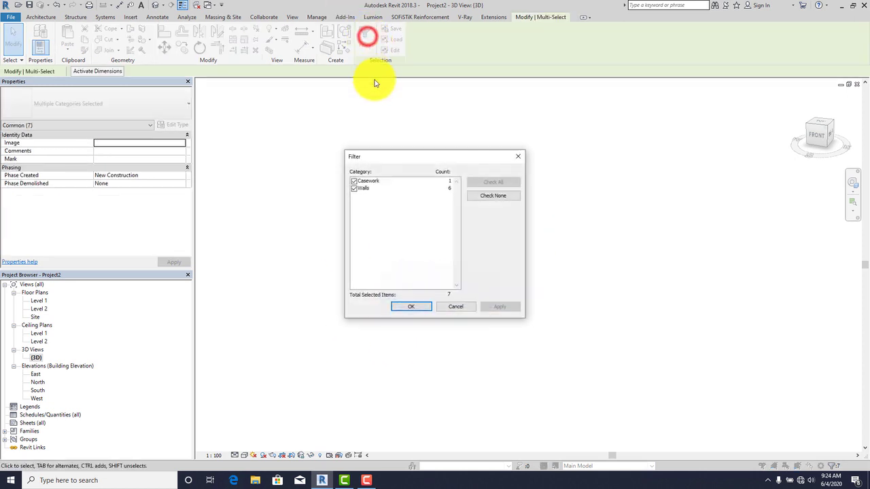
pyautogui.click(353, 189)
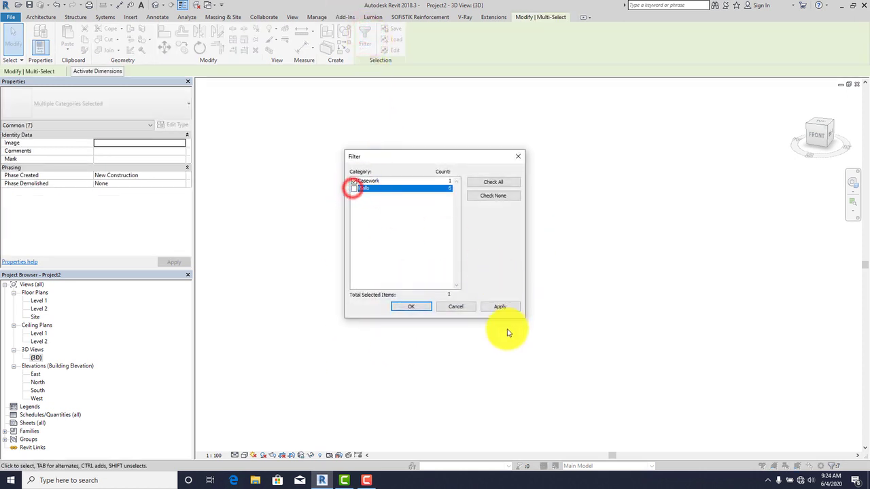
pyautogui.click(414, 307)
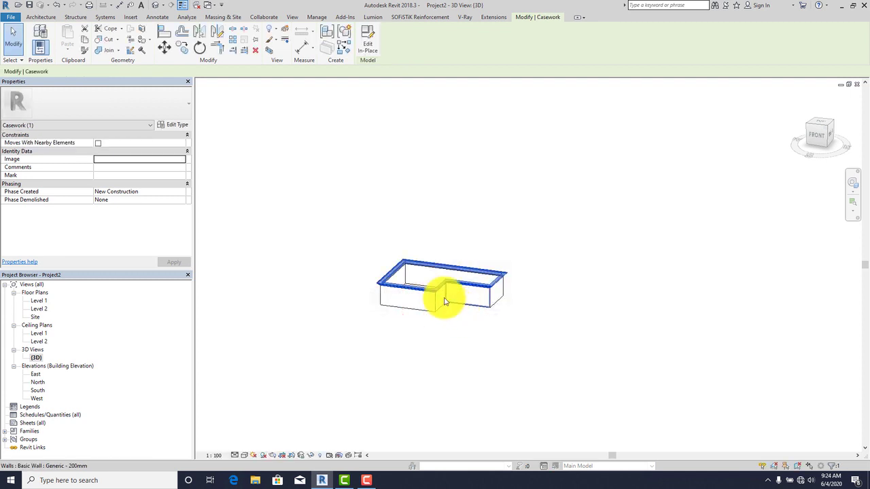
pyautogui.press('Escape')
# Select the whole model, filter the selection to Walls only, and hide the Walls category in the 3D view
pyautogui.moveTo(560, 192); pyautogui.dragTo(307, 393)
pyautogui.click(364, 42)
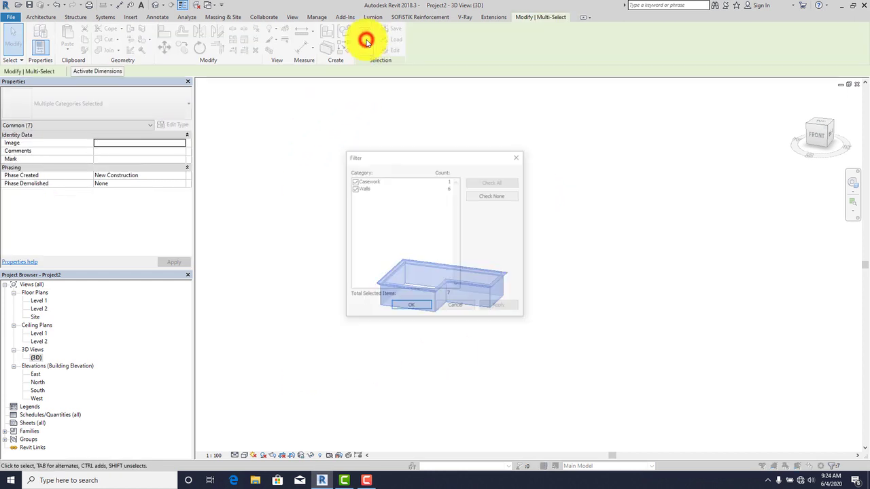
pyautogui.click(353, 180)
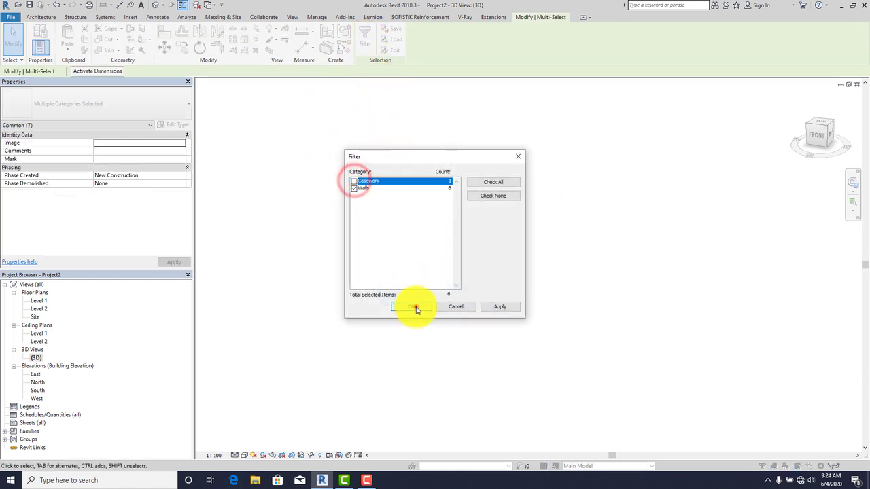
pyautogui.click(413, 307)
pyautogui.rightClick(484, 336)
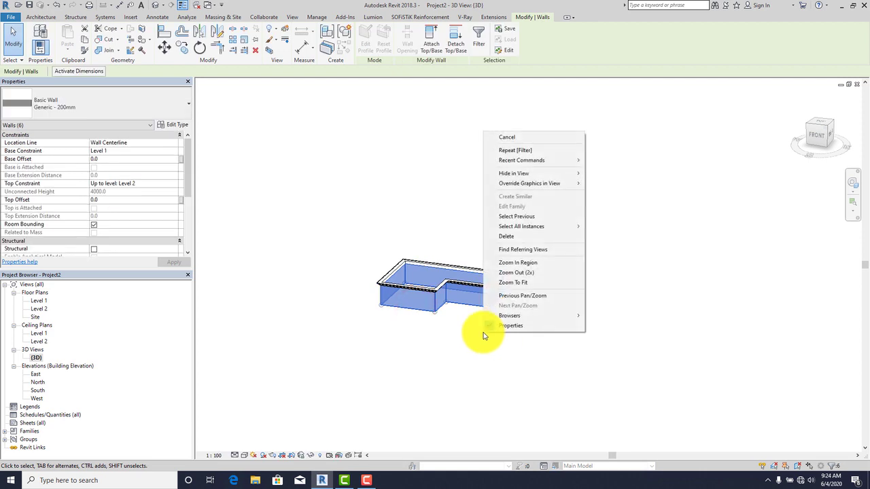
pyautogui.moveTo(503, 230)
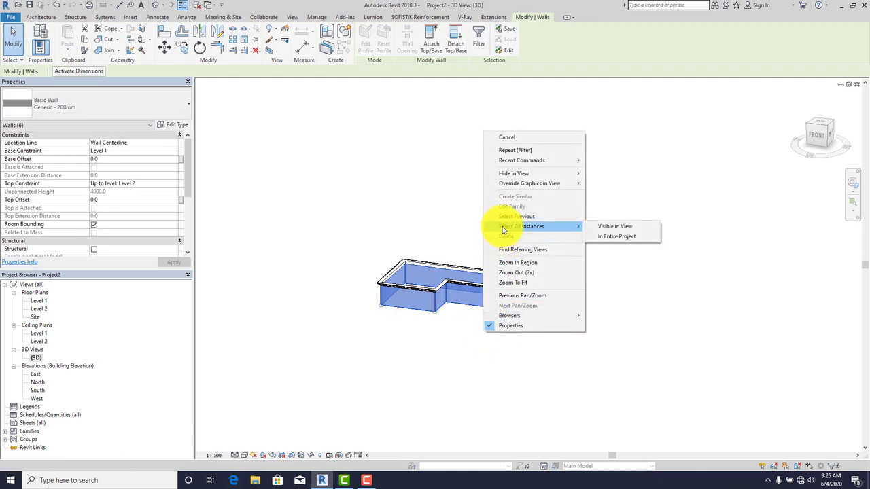
pyautogui.moveTo(557, 174)
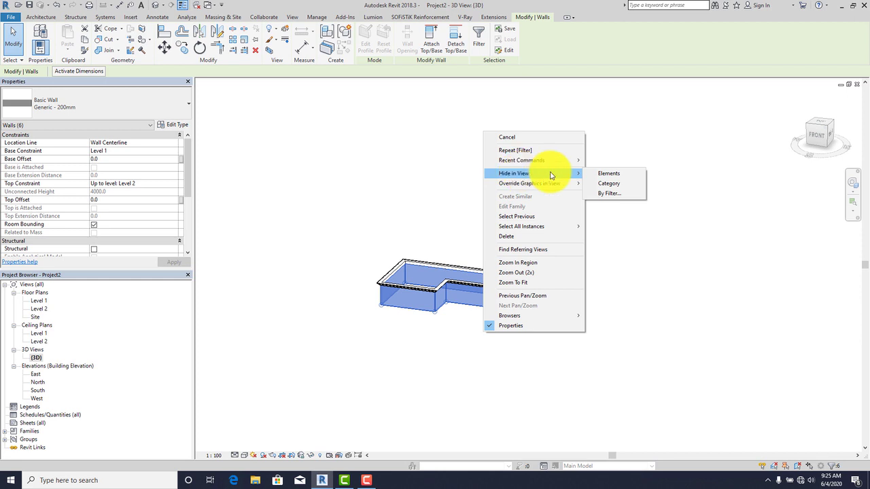
pyautogui.click(604, 182)
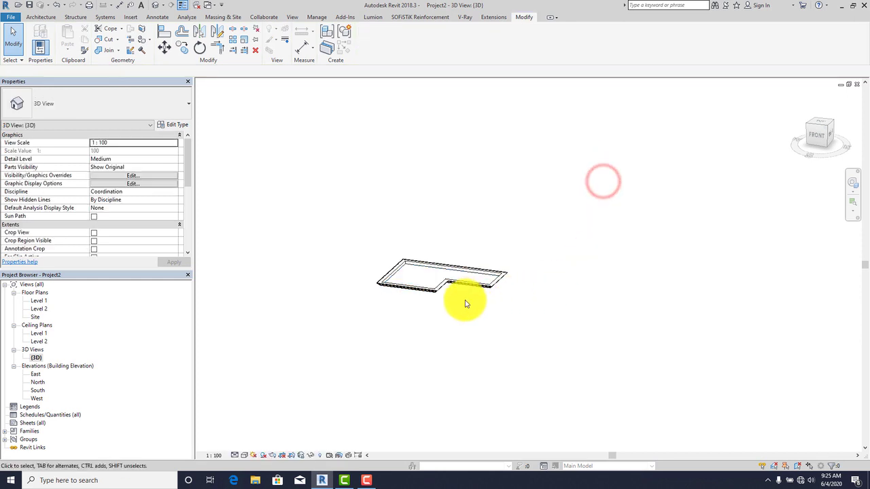
pyautogui.keyDown('shift'); pyautogui.moveTo(466, 303); pyautogui.dragTo(528, 290, button='middle'); pyautogui.keyUp('shift')
pyautogui.scroll(4, 422, 307)
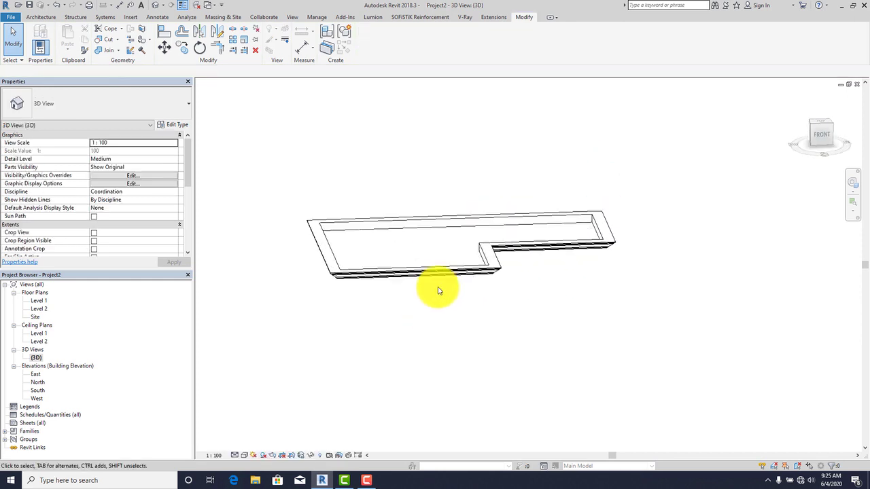
pyautogui.keyDown('shift'); pyautogui.moveTo(452, 259); pyautogui.dragTo(508, 343, button='middle'); pyautogui.keyUp('shift')
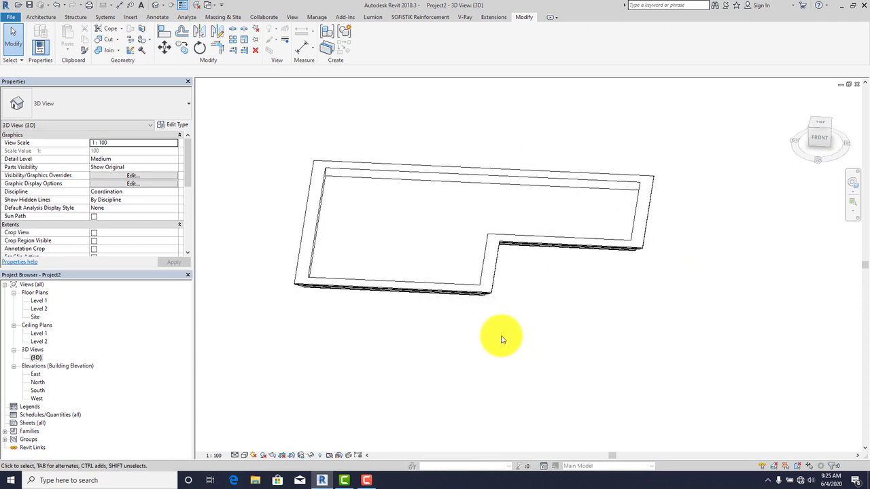